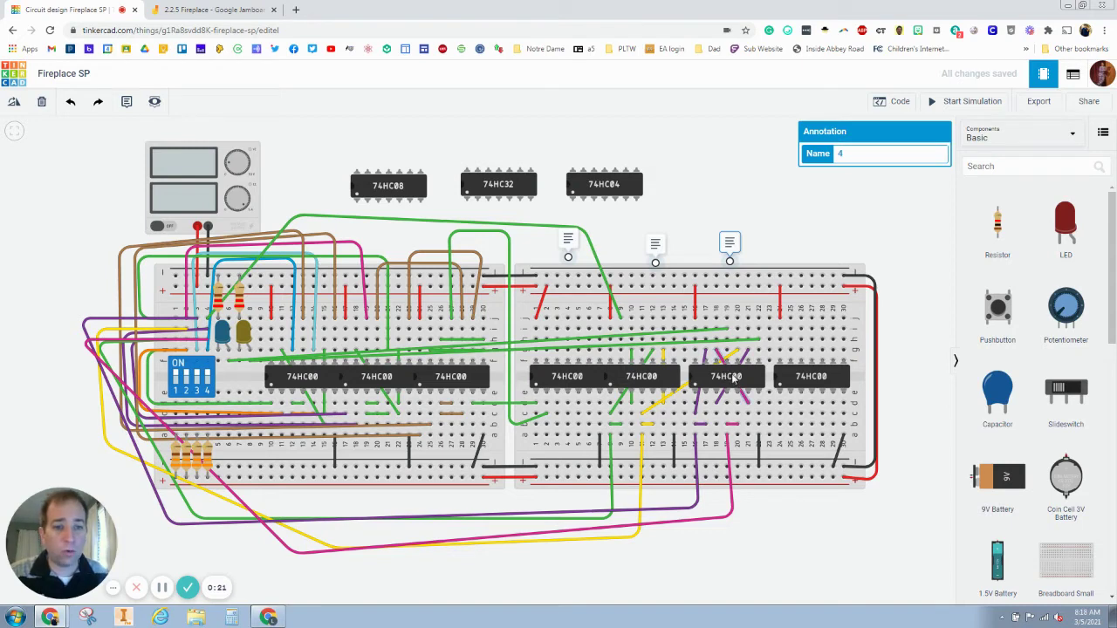
Step: Switch to the '2.2.5 Fireplace' Jamboard to view the Simple NAND Design sketch
{"action": "left_click", "coordinate": [215, 11]}
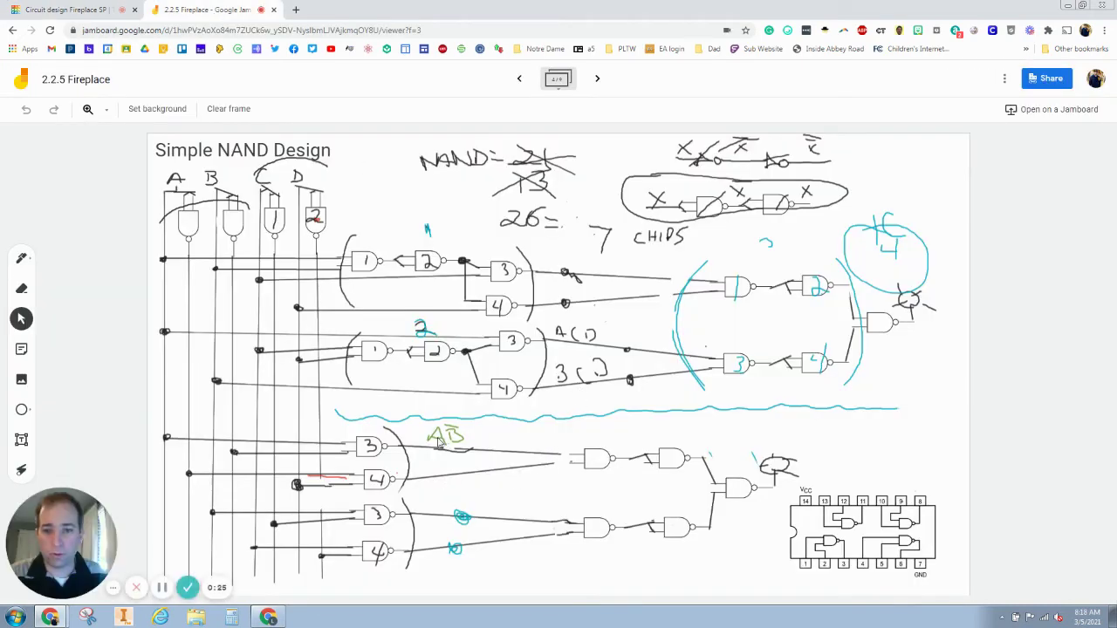
Step: Draw a blue pen bracket beside the lower gates, then discard the unsynced edit by reloading
{"action": "left_click", "coordinate": [22, 258]}
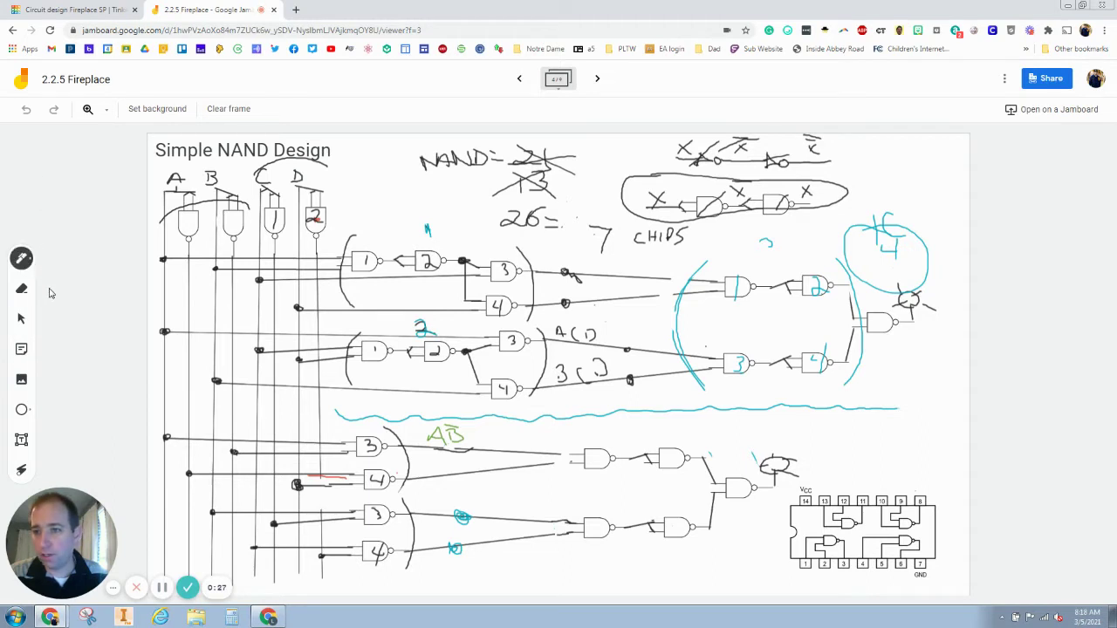
{"action": "left_click", "coordinate": [87, 288]}
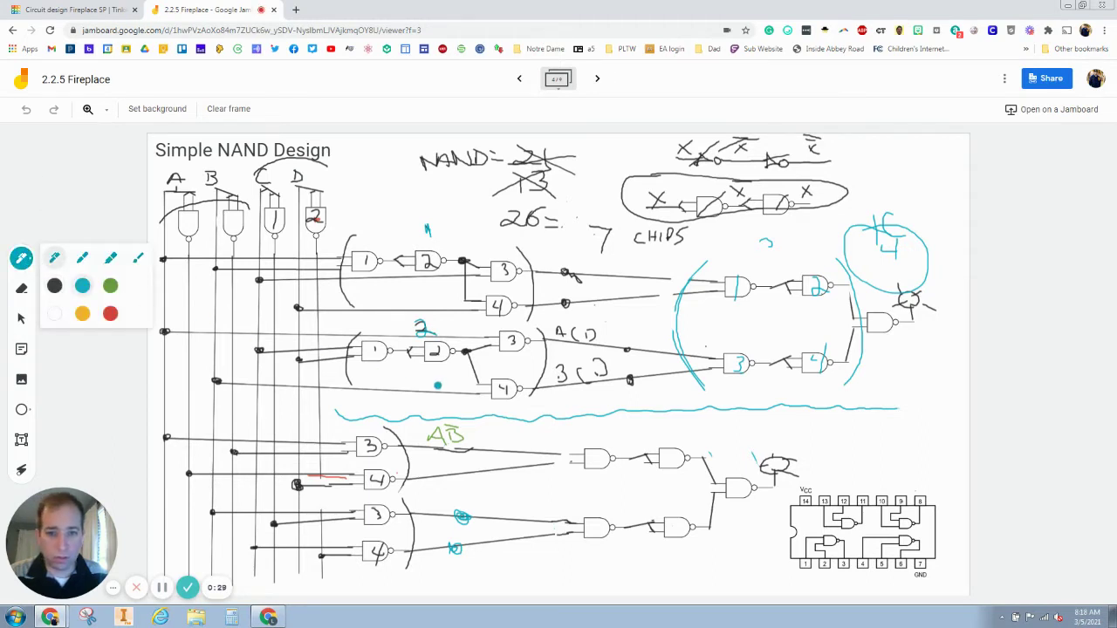
{"action": "mouse_move", "coordinate": [574, 428]}
{"action": "left_mouse_down"}
{"action": "mouse_move", "coordinate": [545, 498]}
{"action": "mouse_move", "coordinate": [548, 554]}
{"action": "left_mouse_up"}
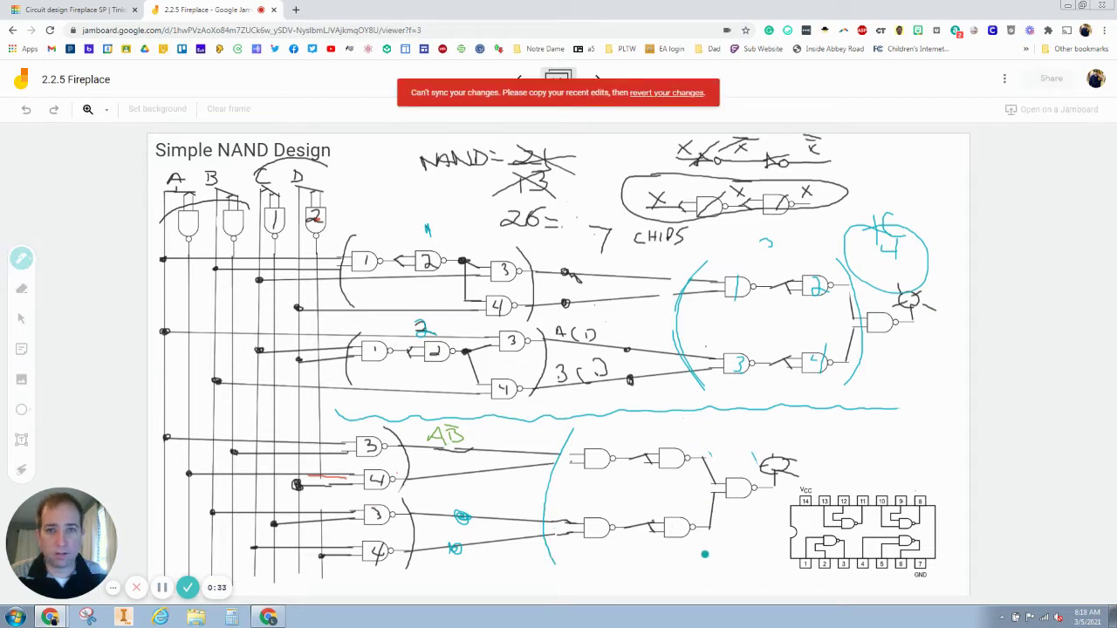
{"action": "left_click", "coordinate": [656, 94]}
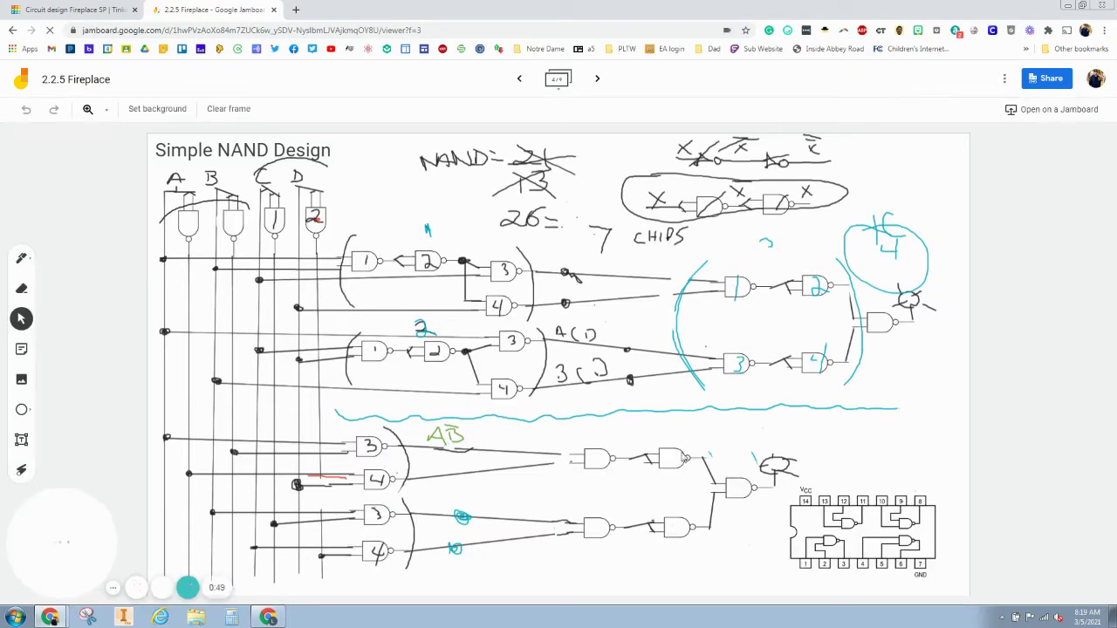
Step: Draw teal brackets before and after the lower gate pair, then return to Tinkercad
{"action": "left_click", "coordinate": [29, 261]}
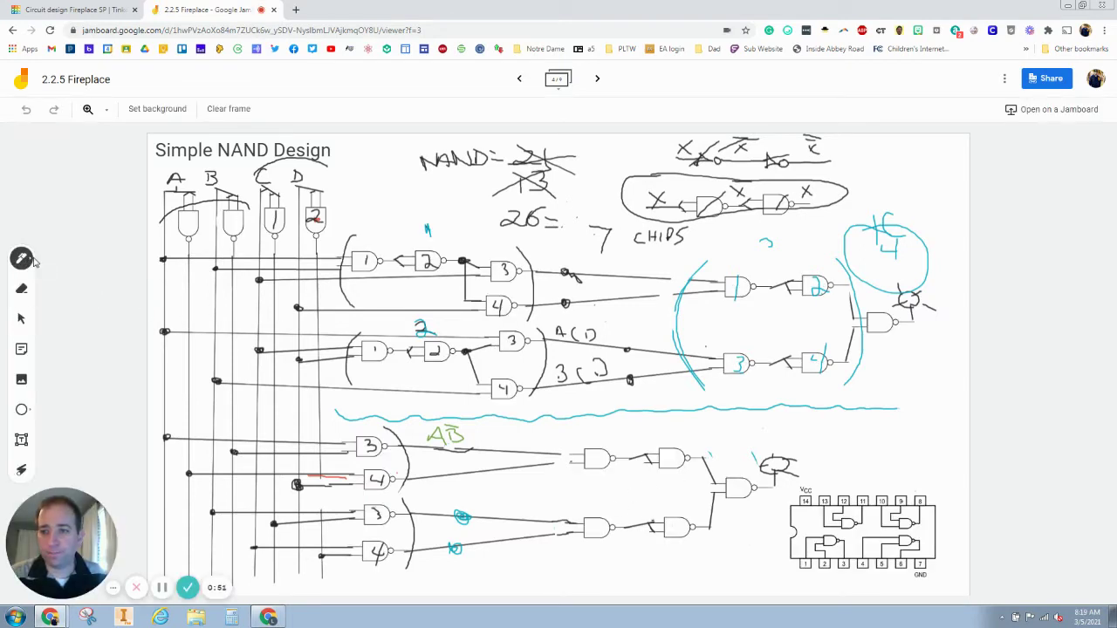
{"action": "left_click", "coordinate": [21, 258]}
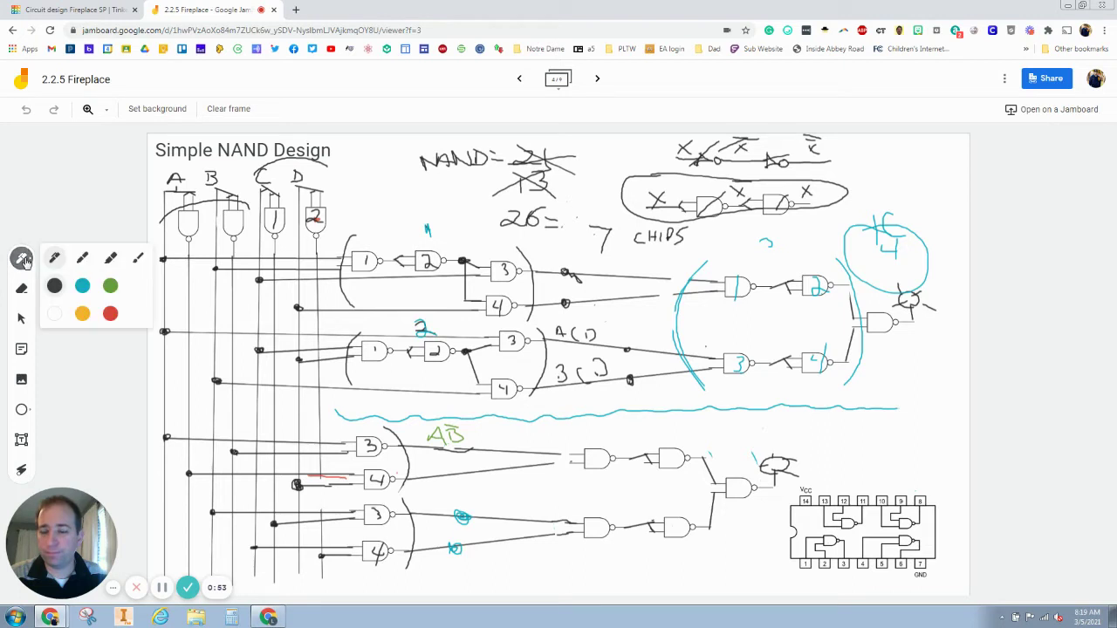
{"action": "left_click", "coordinate": [87, 293]}
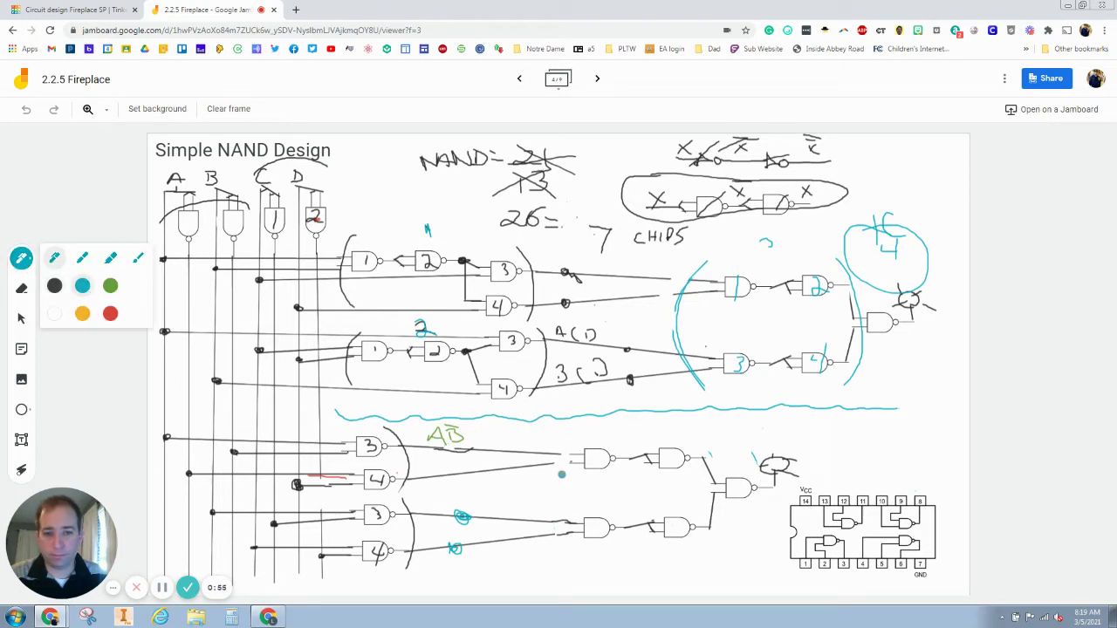
{"action": "left_click_drag", "start_coordinate": [562, 475], "coordinate": [580, 569]}
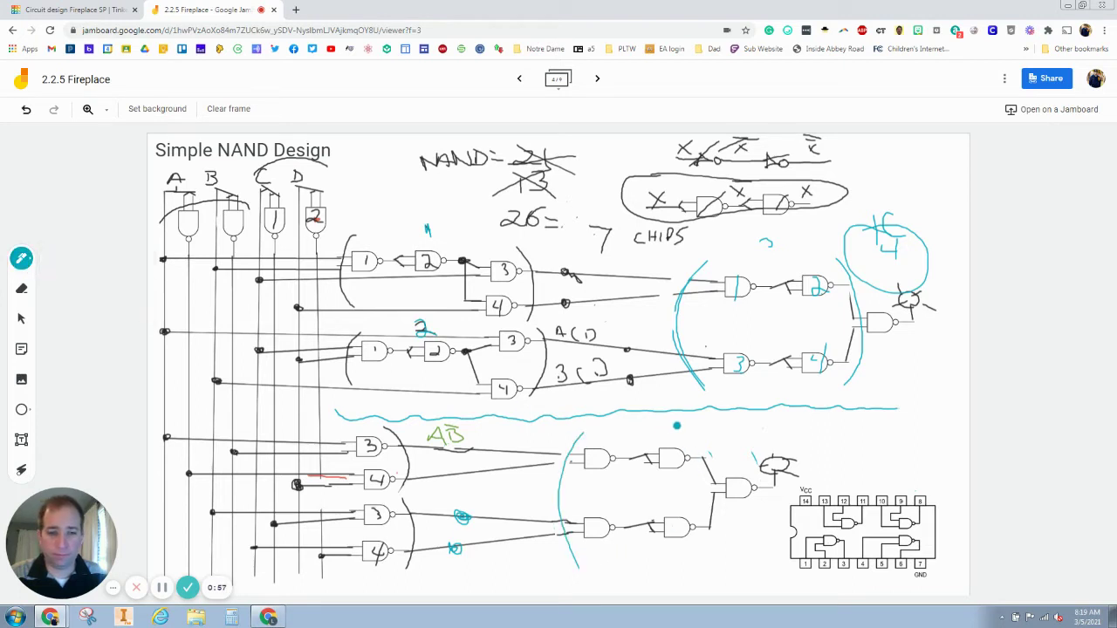
{"action": "mouse_move", "coordinate": [677, 426]}
{"action": "left_mouse_down"}
{"action": "mouse_move", "coordinate": [720, 537]}
{"action": "mouse_move", "coordinate": [710, 576]}
{"action": "left_mouse_up"}
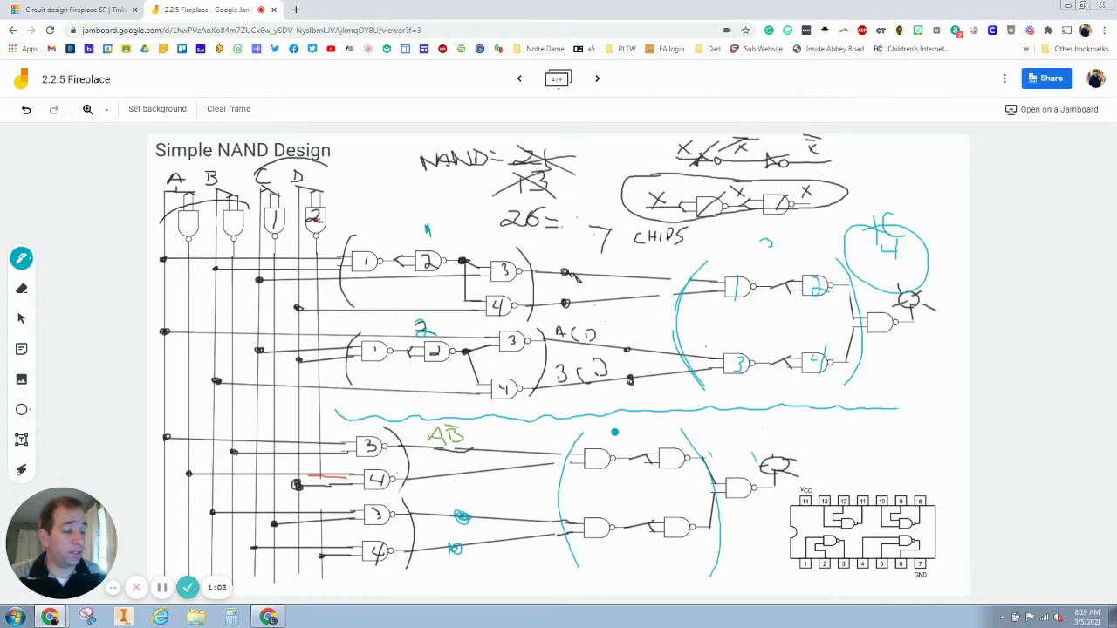
{"action": "left_click", "coordinate": [104, 21]}
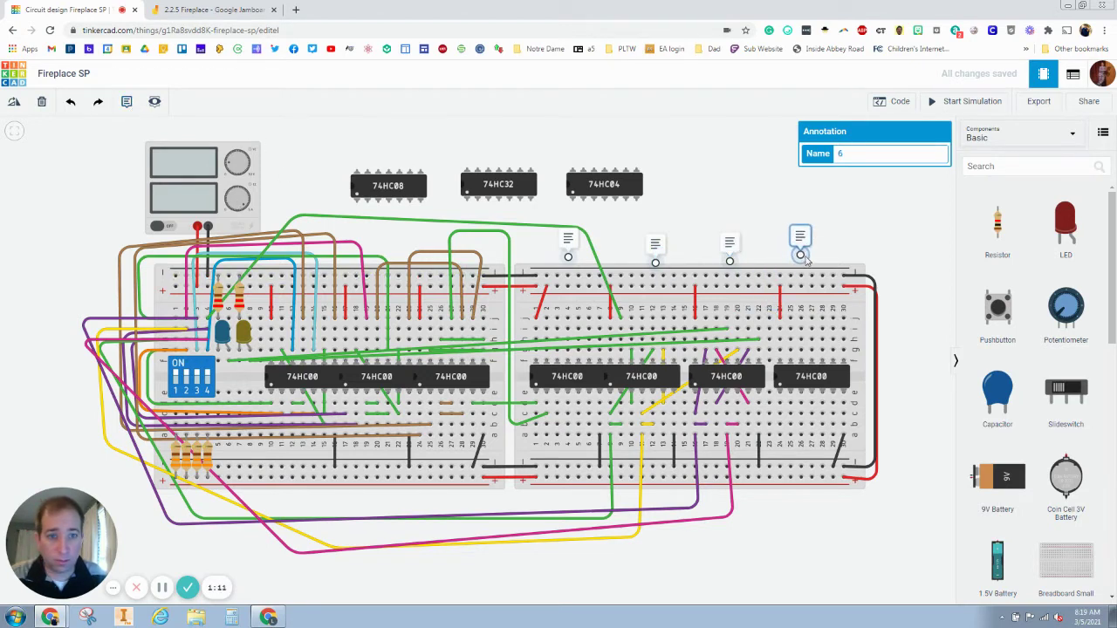
Step: Place a new note above the right breadboard and relabel it FI3
{"action": "left_click", "coordinate": [808, 259]}
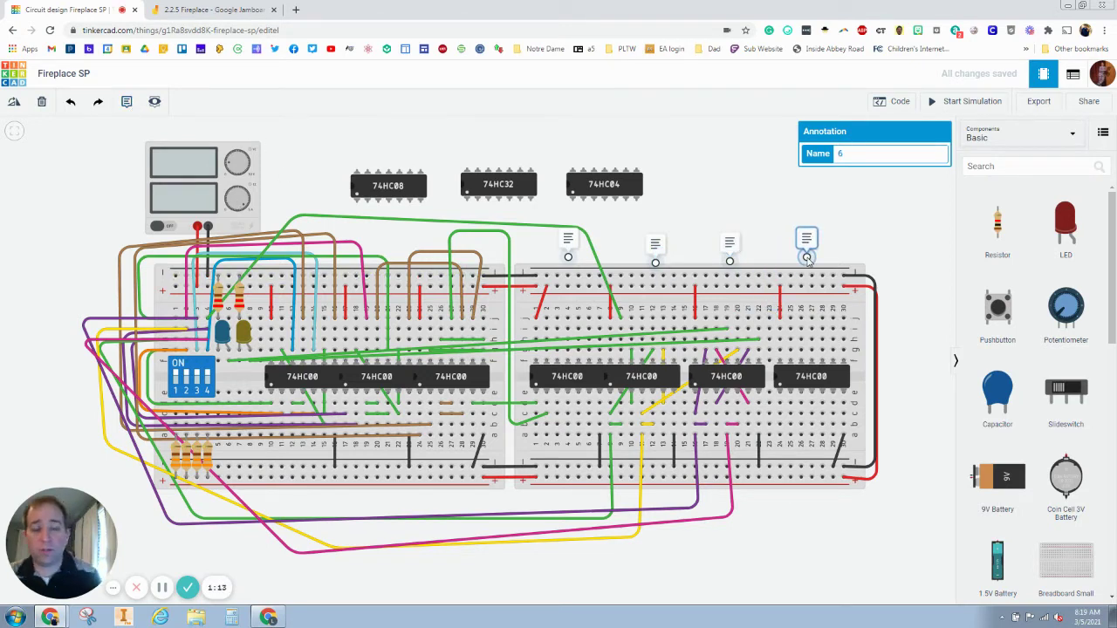
{"action": "left_click", "coordinate": [806, 238]}
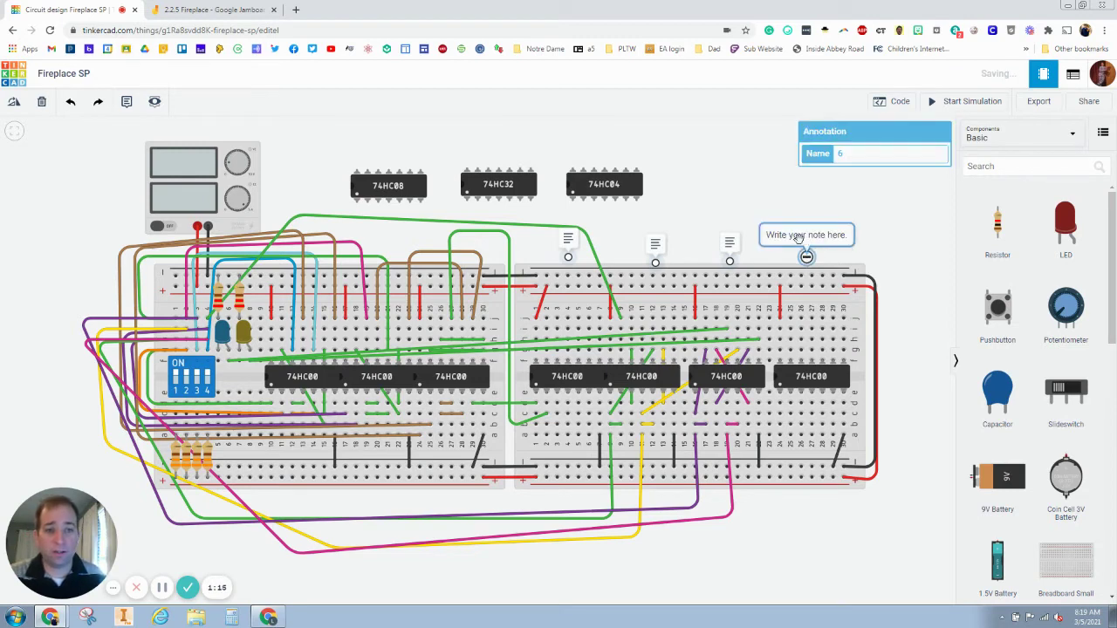
{"action": "triple_click", "coordinate": [803, 234]}
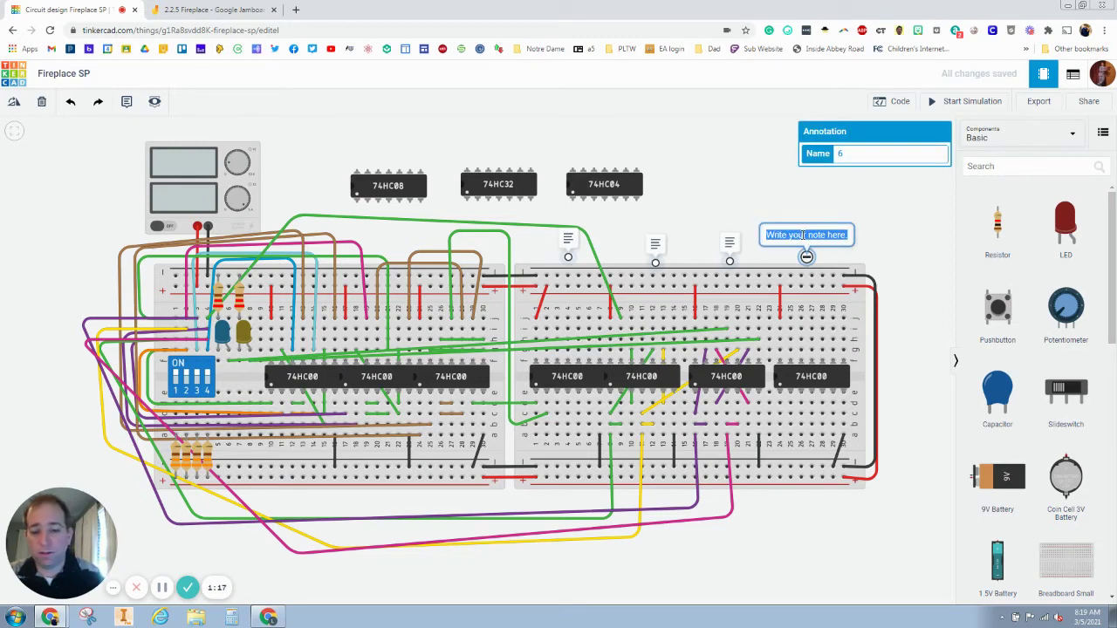
{"action": "key", "text": "BackSpace"}
{"action": "type", "text": "3"}
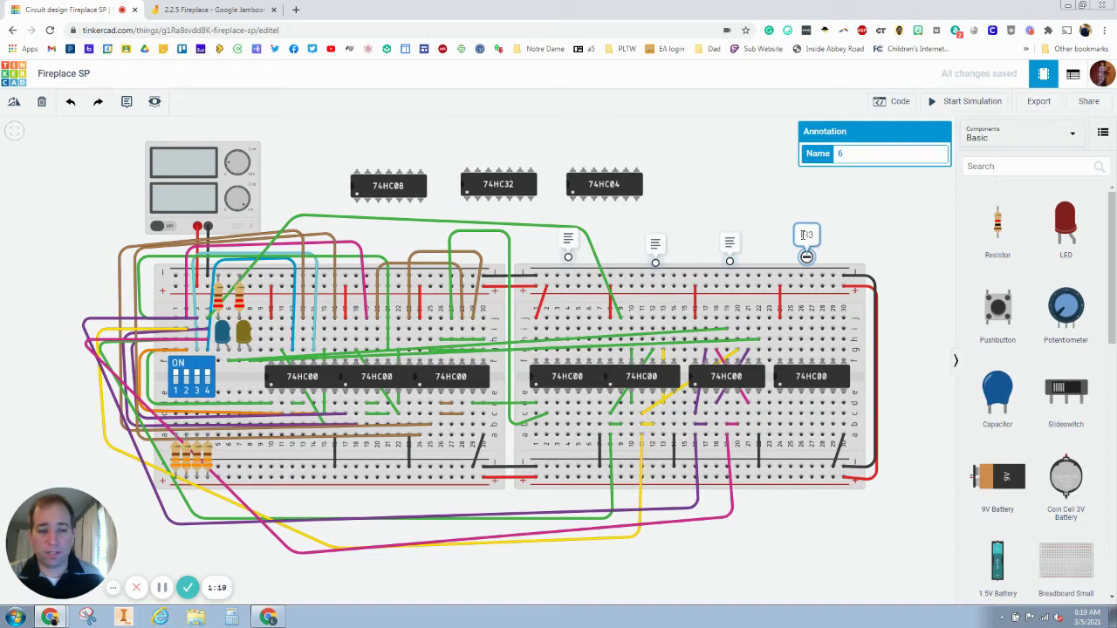
{"action": "left_click", "coordinate": [775, 191]}
Step: Review the FI Chip 2, Fault Ind. Chip1 and IC 4 notes, collapse them, and return to Jamboard
{"action": "left_click", "coordinate": [729, 247]}
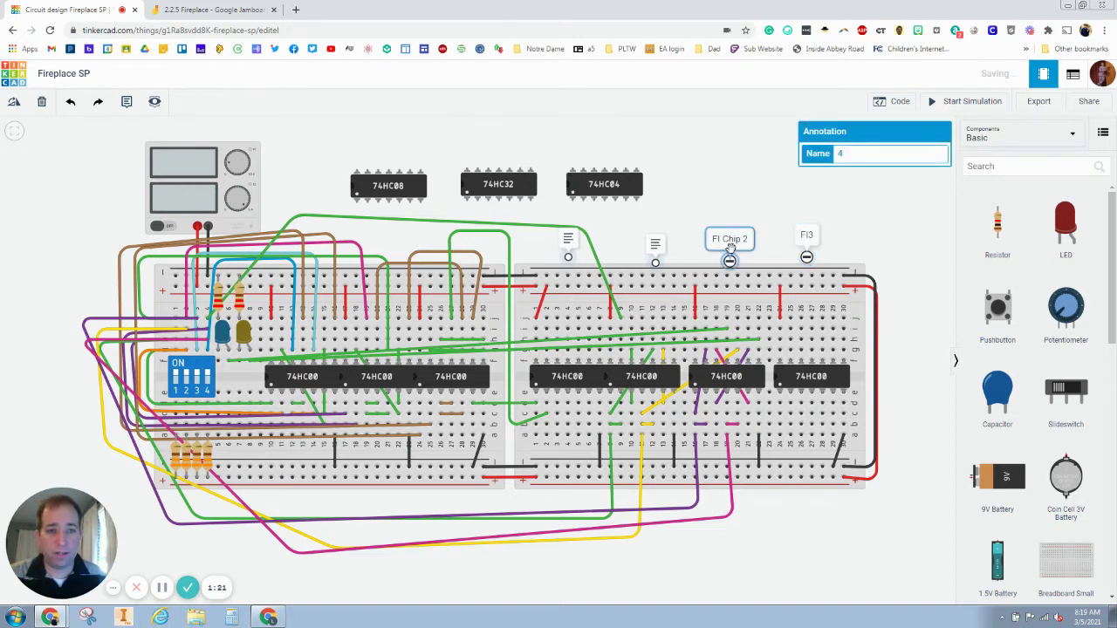
{"action": "left_click", "coordinate": [655, 242]}
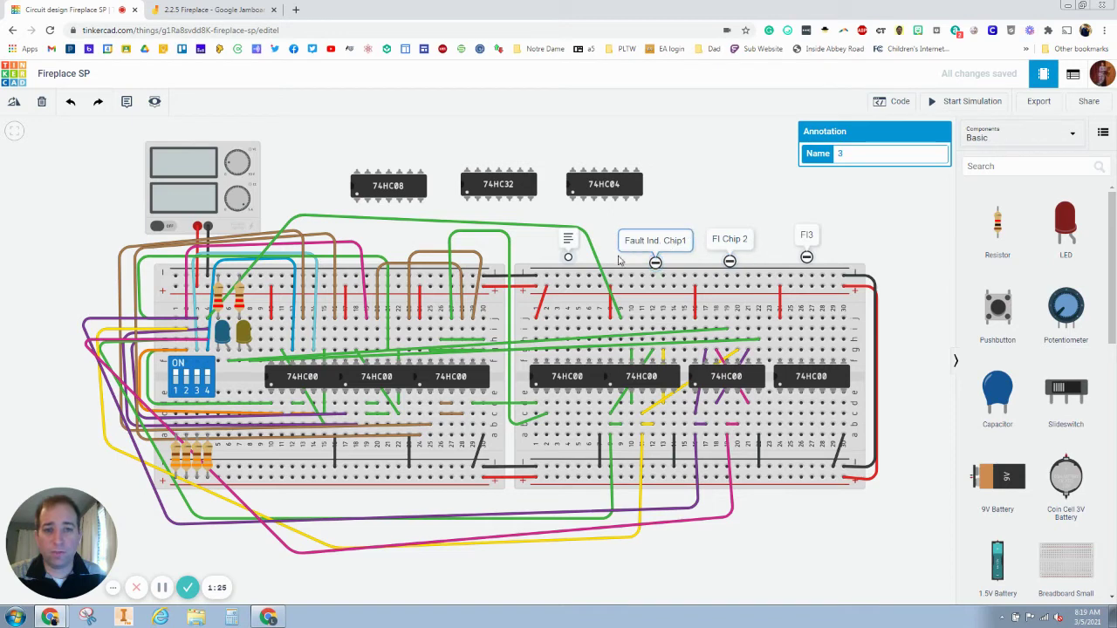
{"action": "left_click", "coordinate": [568, 239]}
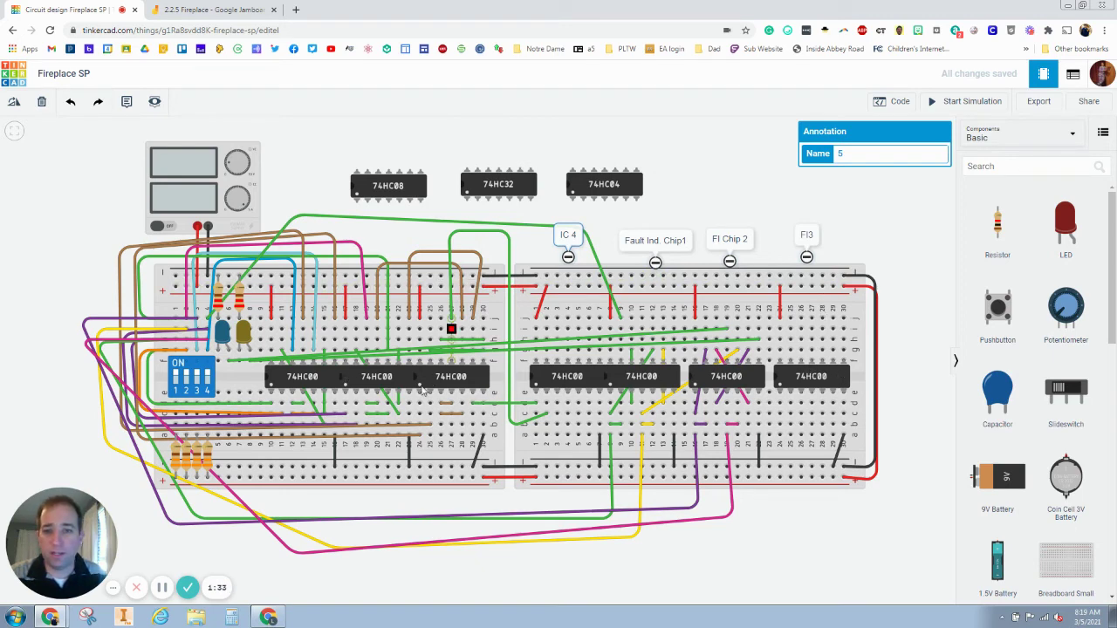
{"action": "left_click", "coordinate": [655, 242]}
{"action": "left_click", "coordinate": [729, 259]}
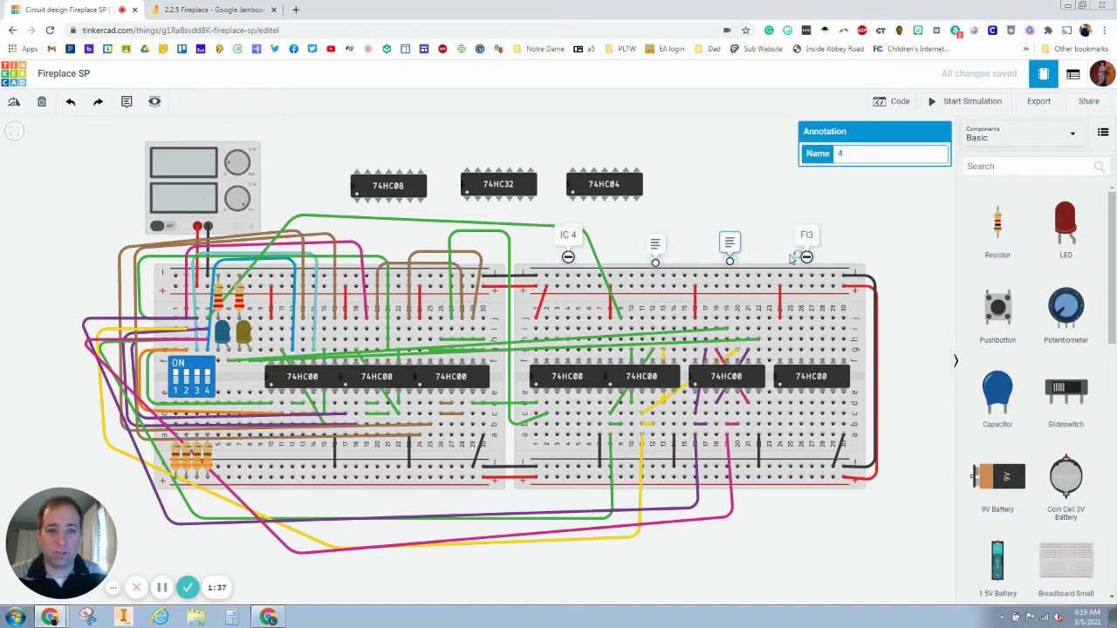
{"action": "left_click", "coordinate": [806, 257]}
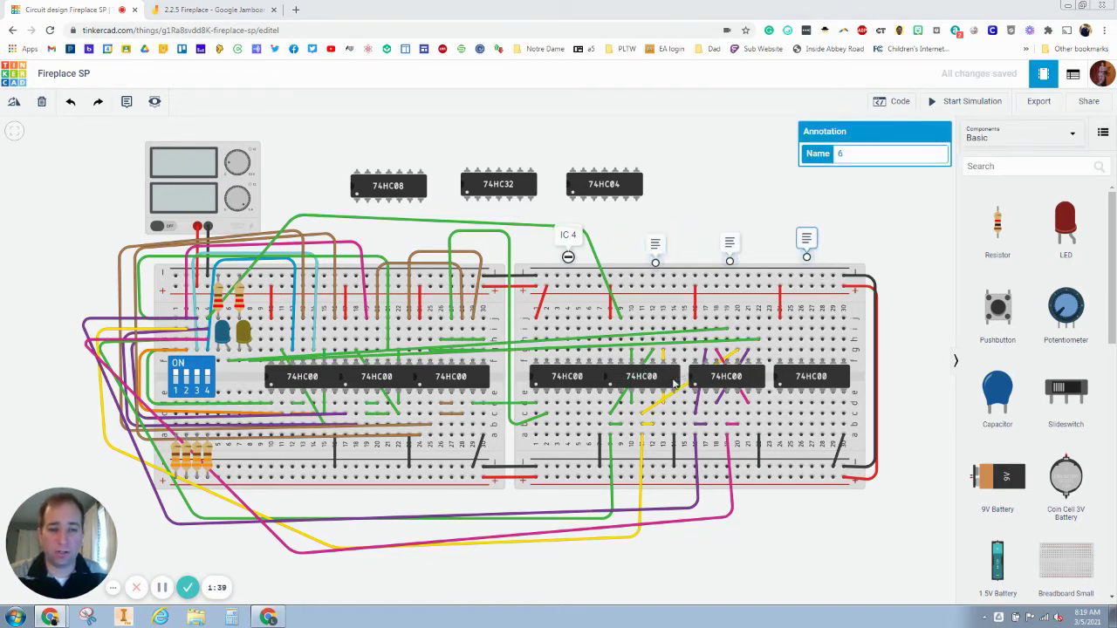
{"action": "left_click", "coordinate": [712, 142]}
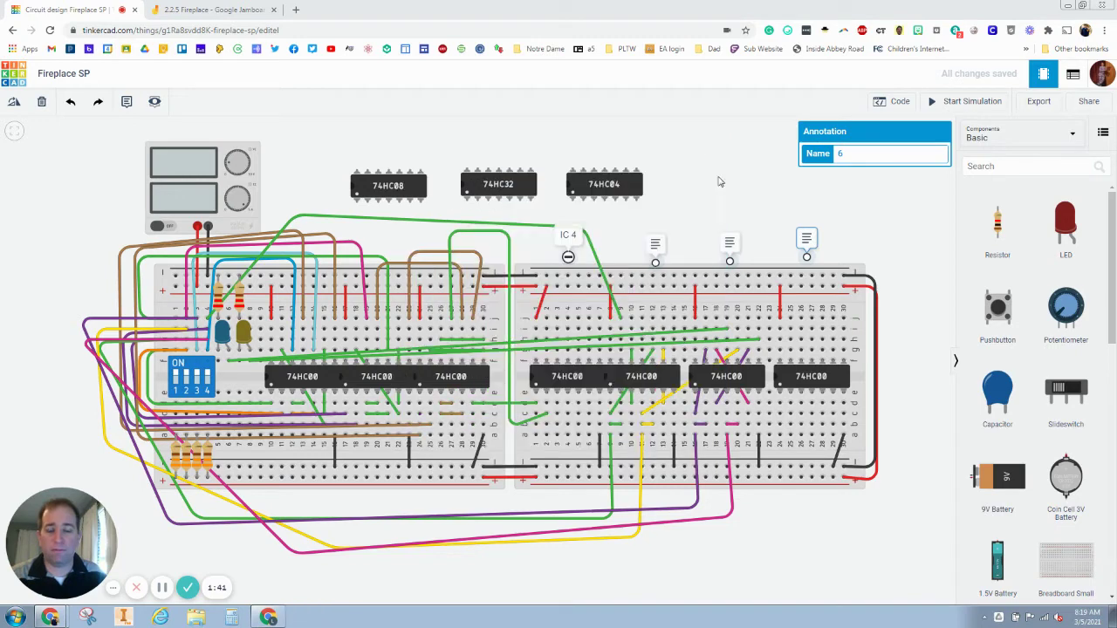
{"action": "left_click", "coordinate": [210, 10]}
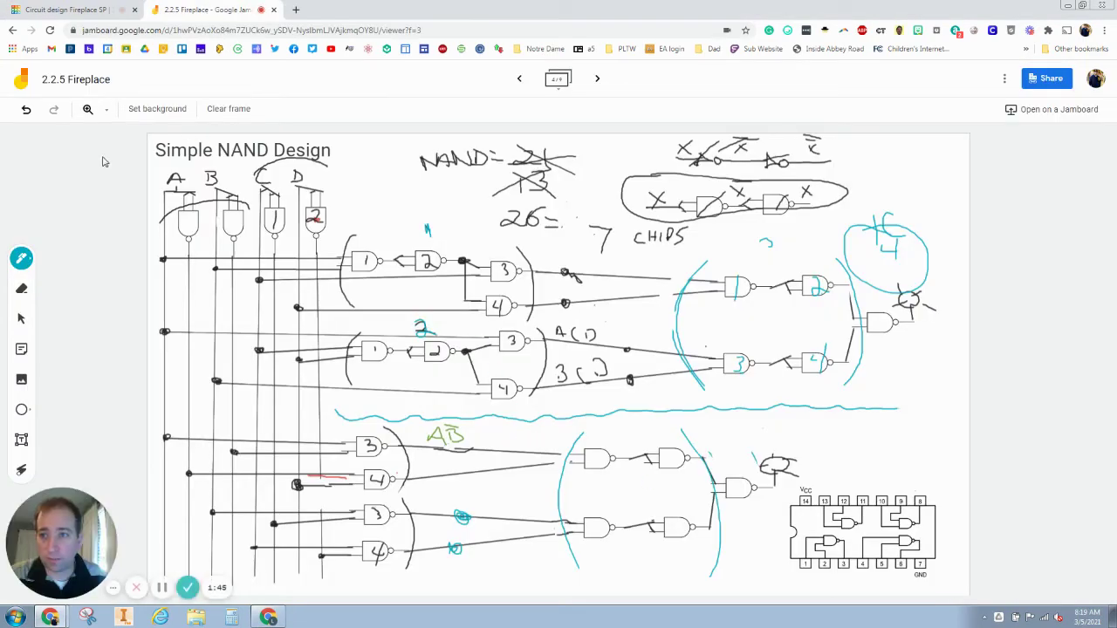
Step: Number the four lower-half NAND gates 1, 2, 3 and 4 on the sketch
{"action": "left_click", "coordinate": [21, 259]}
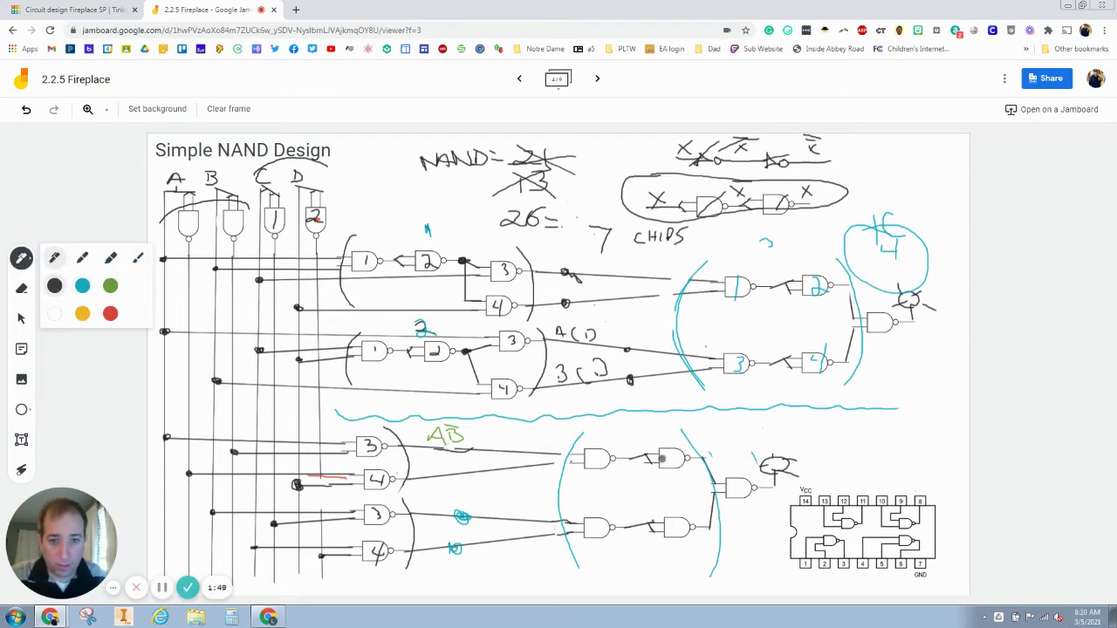
{"action": "left_click_drag", "start_coordinate": [596, 451], "coordinate": [598, 466]}
{"action": "left_click_drag", "start_coordinate": [667, 452], "coordinate": [686, 468]}
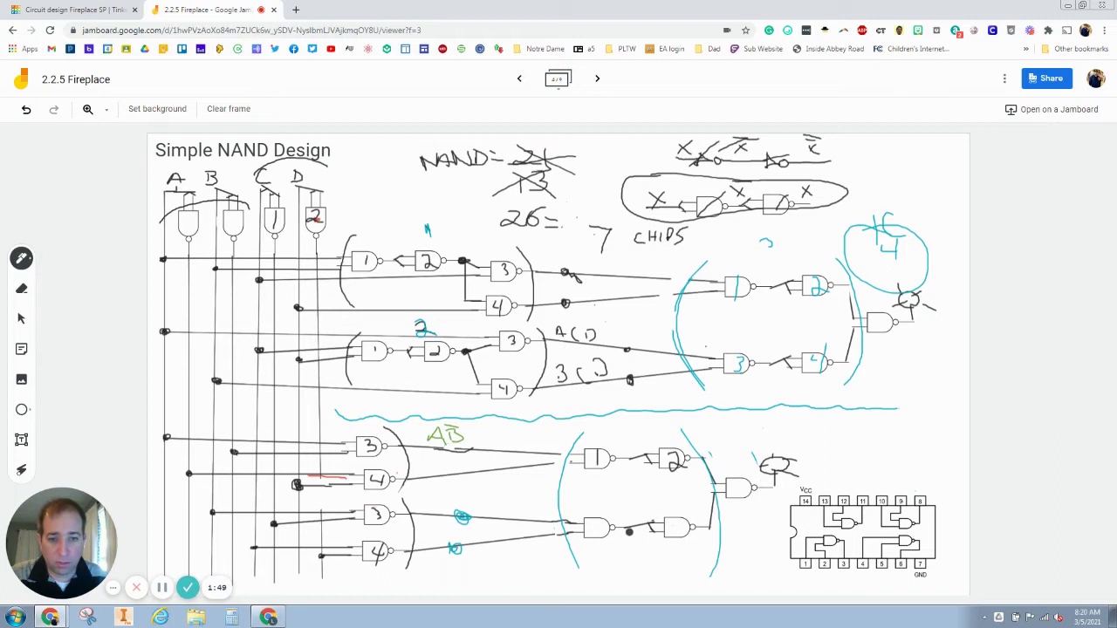
{"action": "left_click_drag", "start_coordinate": [593, 521], "coordinate": [594, 538]}
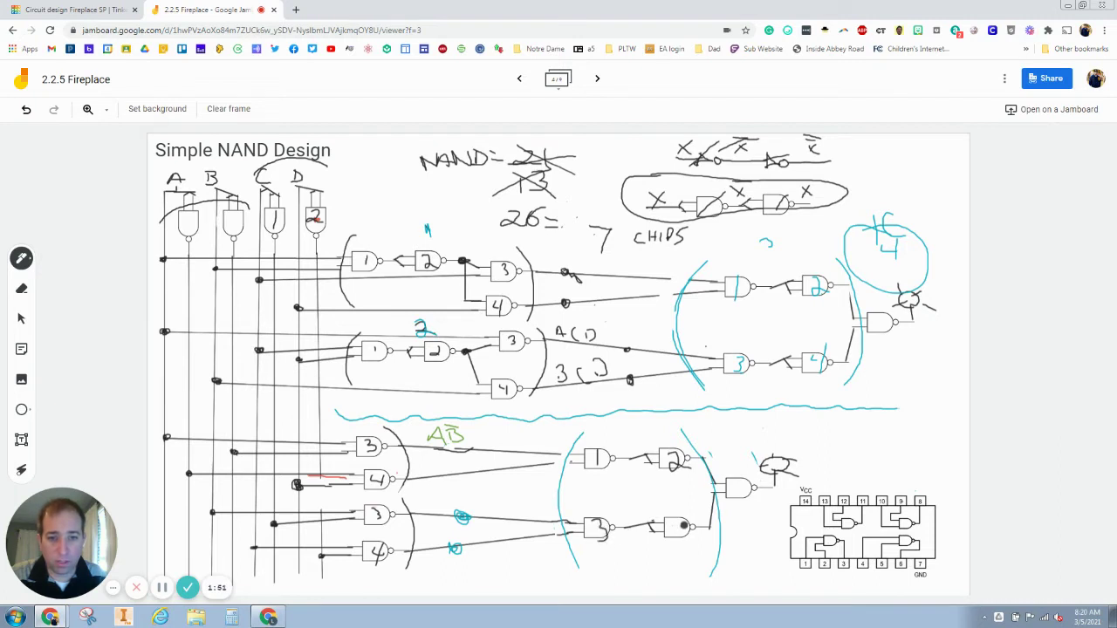
{"action": "mouse_move", "coordinate": [672, 518]}
{"action": "left_mouse_down"}
{"action": "mouse_move", "coordinate": [690, 528]}
{"action": "mouse_move", "coordinate": [686, 539]}
{"action": "left_mouse_up"}
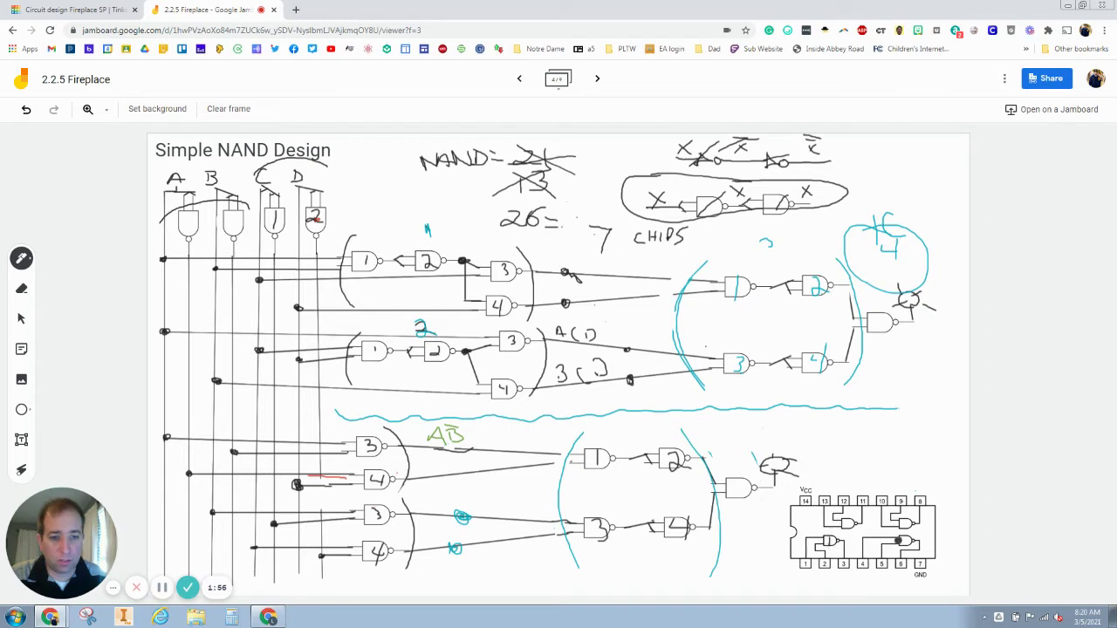
Step: Mark a gate on the 7400 pinout and beside the A input label, then return to Tinkercad
{"action": "mouse_move", "coordinate": [909, 541]}
{"action": "left_mouse_down"}
{"action": "mouse_move", "coordinate": [899, 549]}
{"action": "mouse_move", "coordinate": [913, 550]}
{"action": "left_mouse_up"}
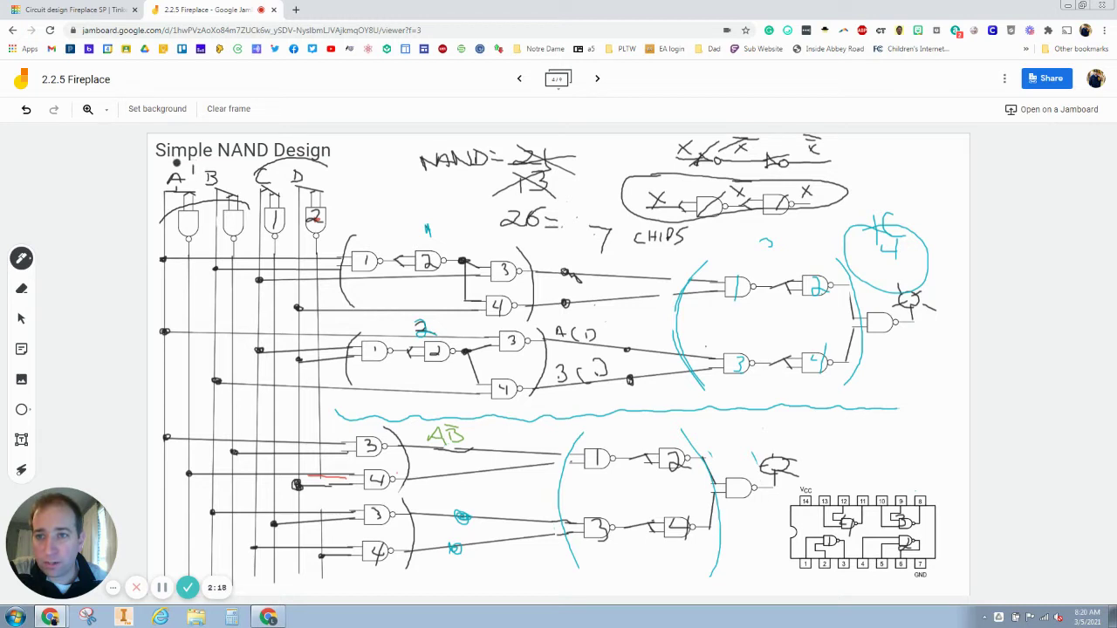
{"action": "left_click_drag", "start_coordinate": [335, 161], "coordinate": [351, 171]}
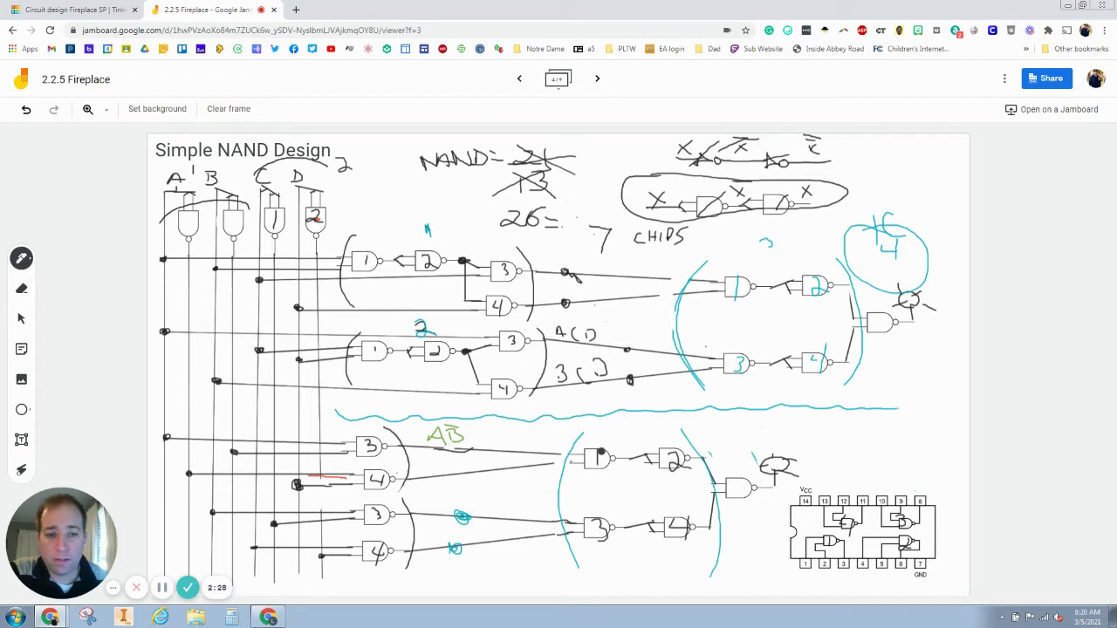
{"action": "left_click", "coordinate": [74, 10]}
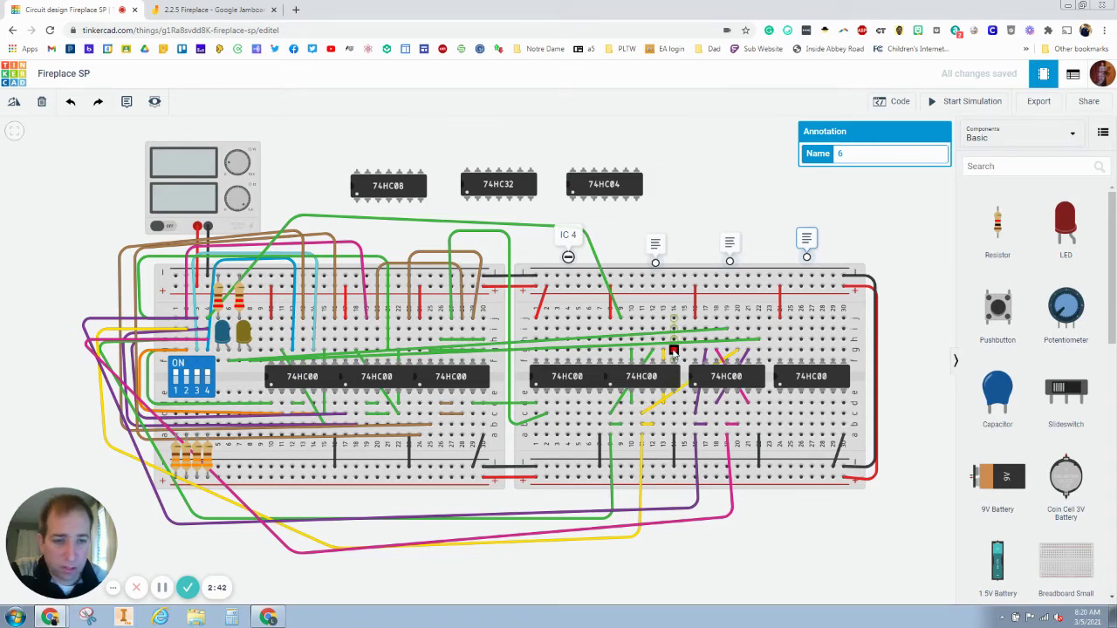
Step: Wire a chip output to below the fourth 74HC00 and delete the stray long green wire
{"action": "left_click", "coordinate": [673, 351]}
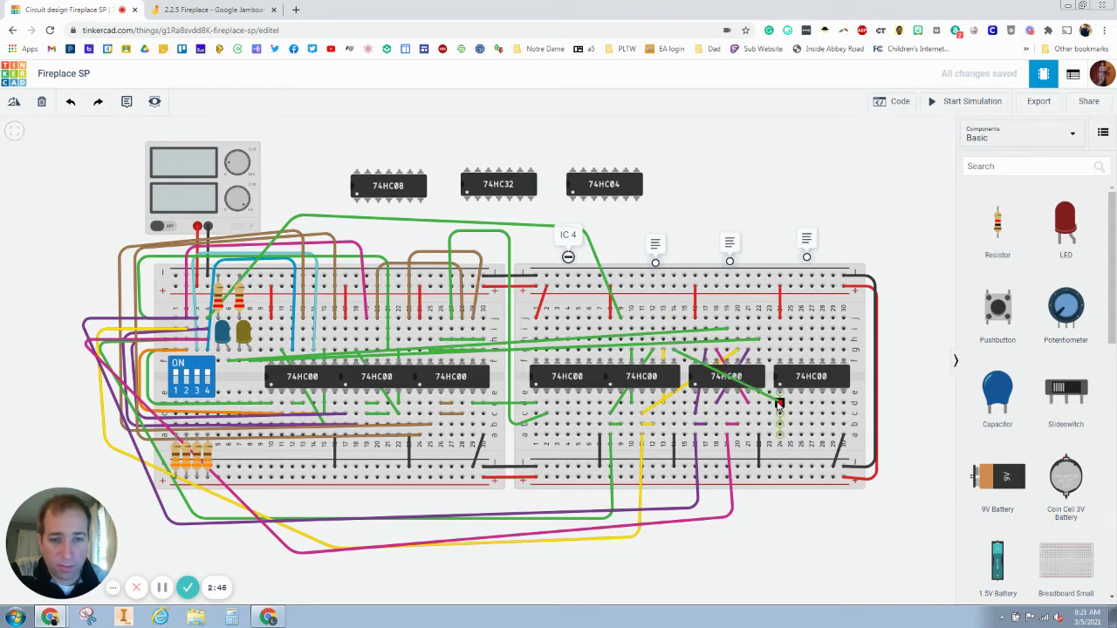
{"action": "left_click", "coordinate": [779, 404]}
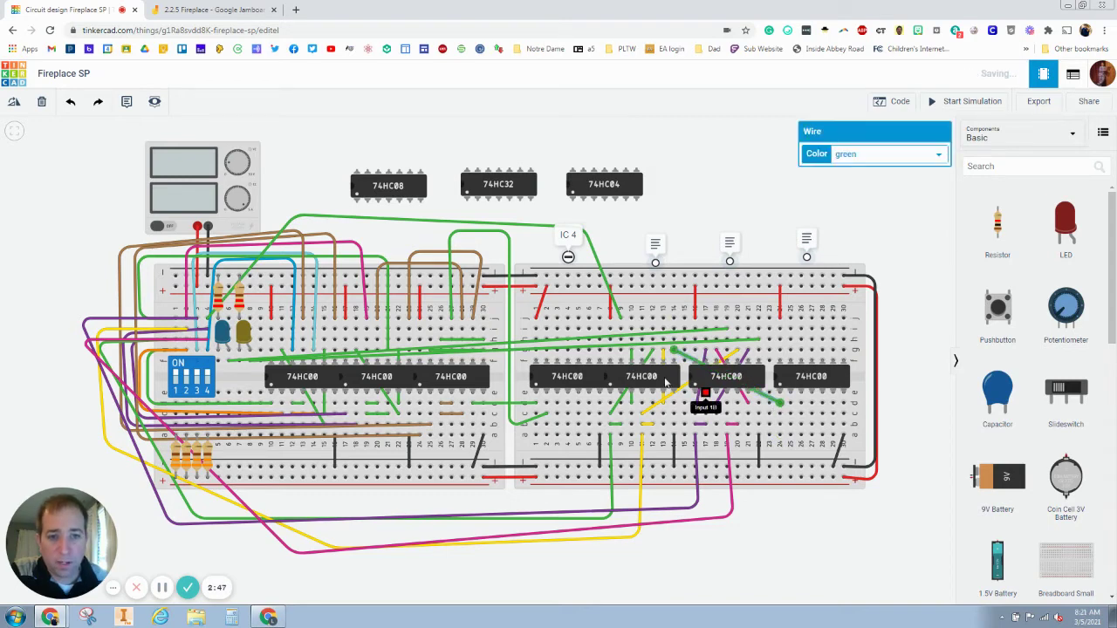
{"action": "left_click", "coordinate": [567, 337]}
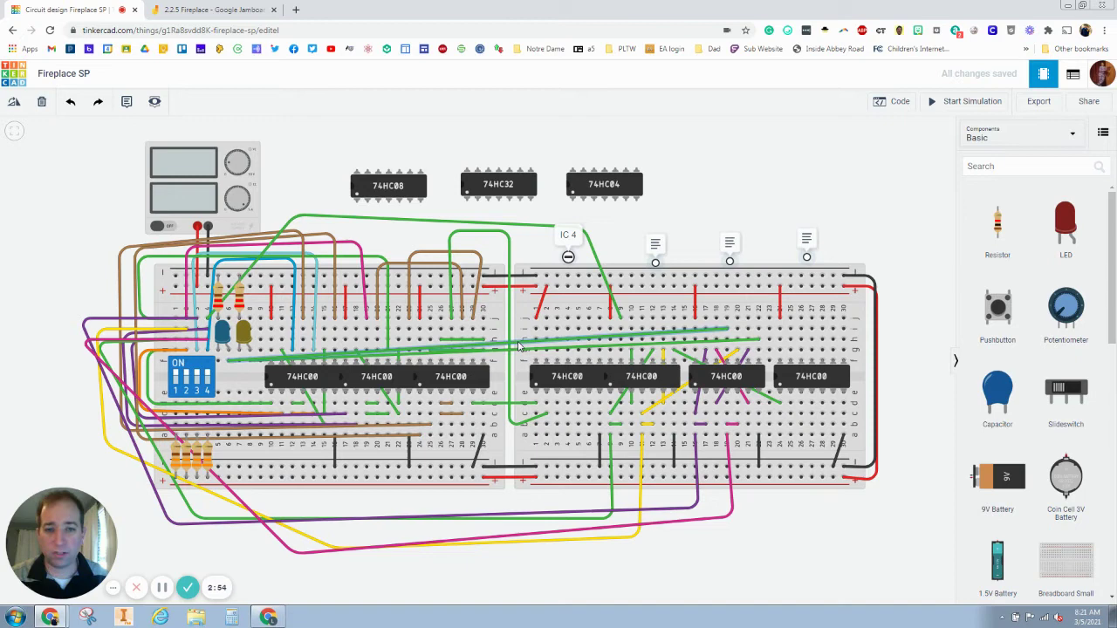
{"action": "left_click", "coordinate": [519, 346]}
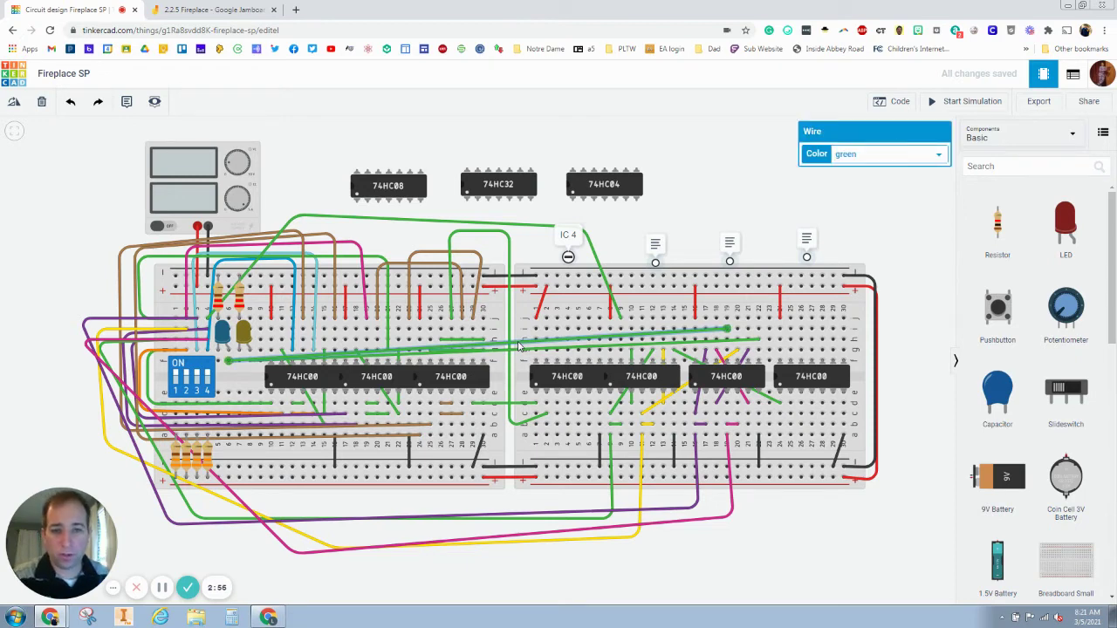
{"action": "key", "text": "Delete"}
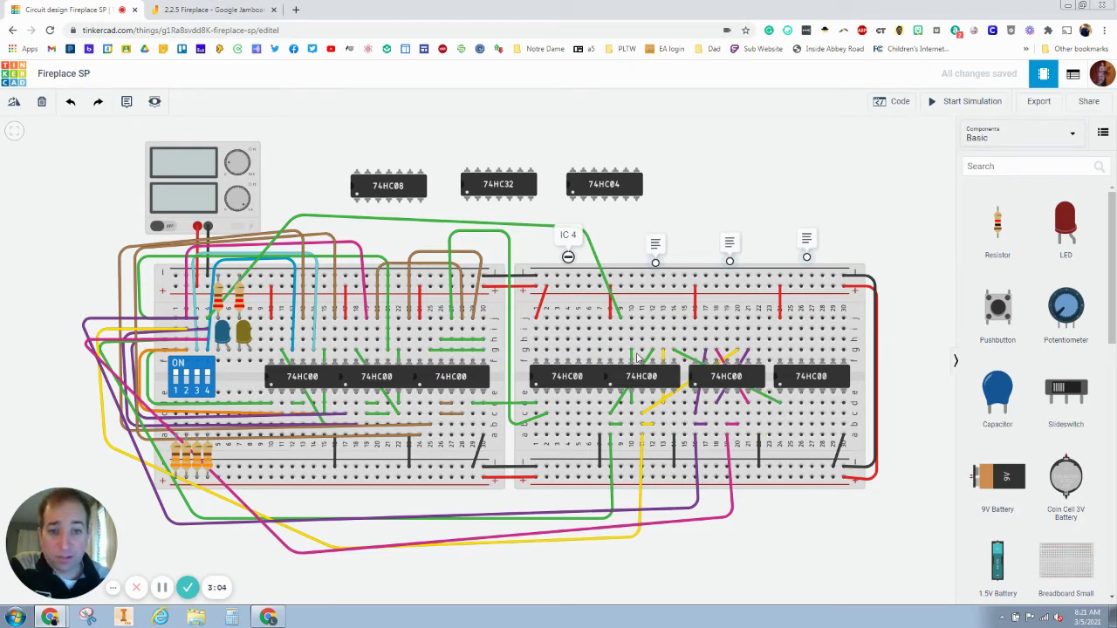
{"action": "key", "text": "ctrl+Tab"}
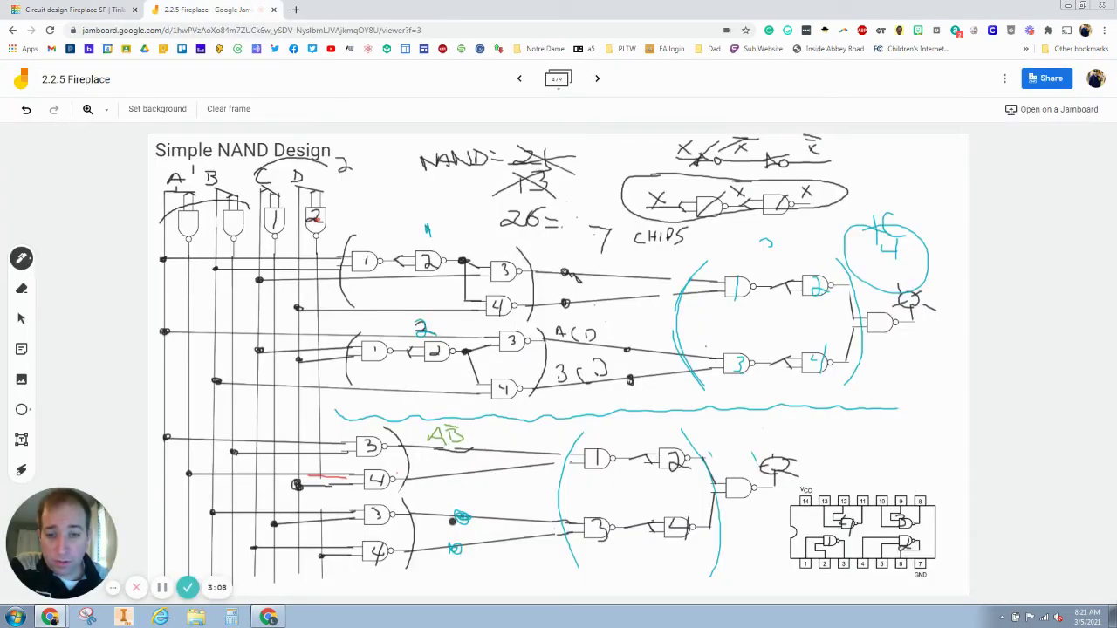
Step: Point out lower gates 3 and 4 on the sketch, then return to the Tinkercad circuit
{"action": "left_click_drag", "start_coordinate": [380, 526], "coordinate": [383, 519]}
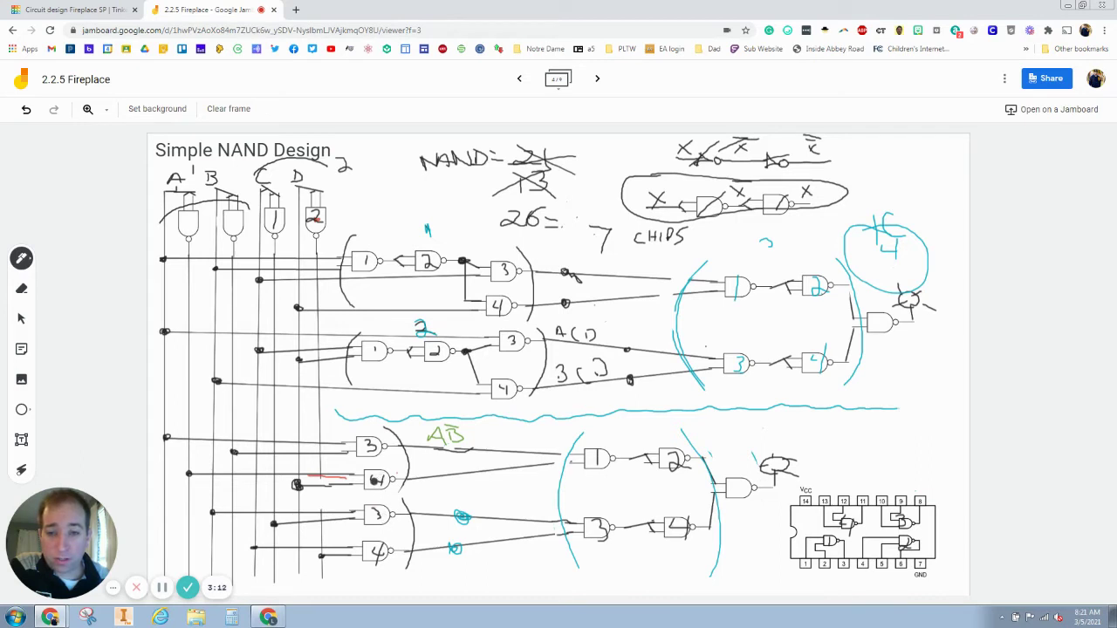
{"action": "left_click_drag", "start_coordinate": [377, 479], "coordinate": [375, 482]}
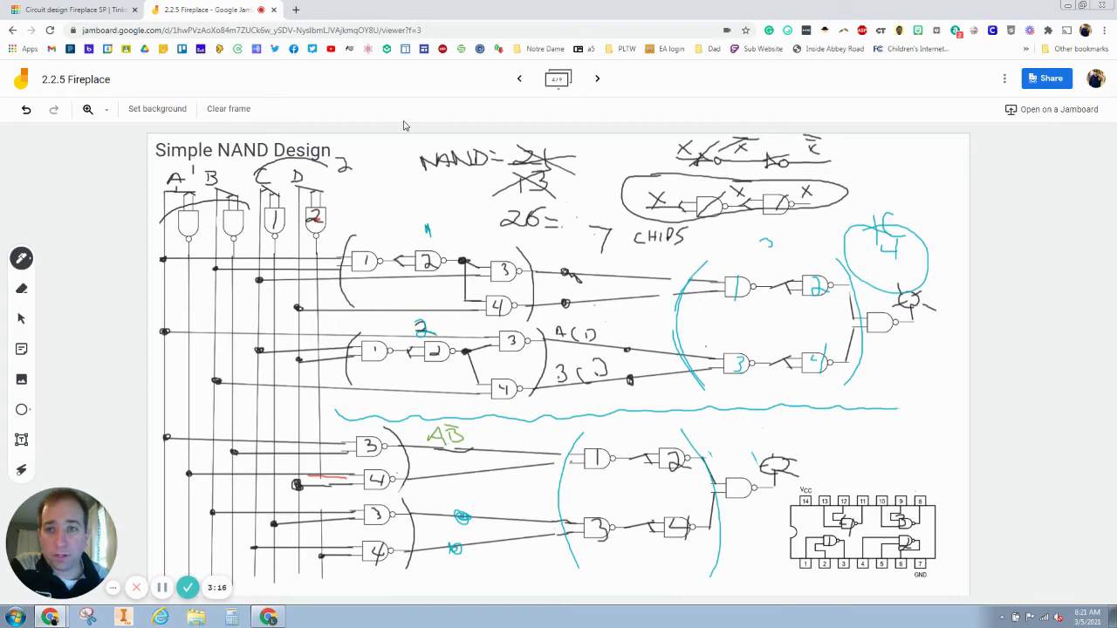
{"action": "left_click", "coordinate": [74, 10]}
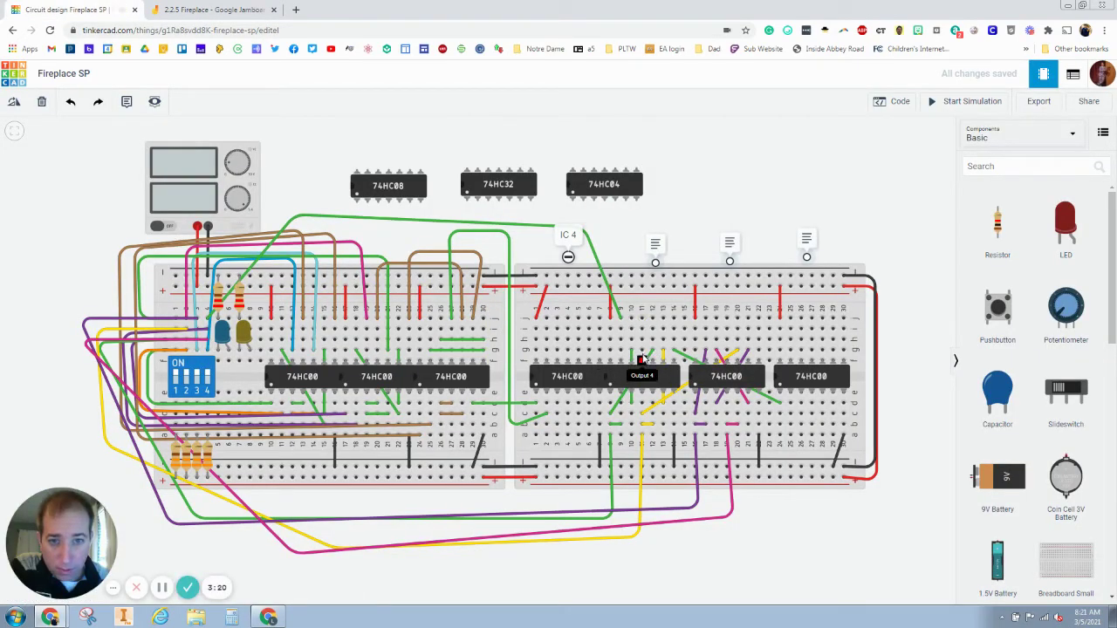
Step: Run a green wire from a chip output across to the fourth 74HC00, checking the Jamboard sketch
{"action": "left_click_drag", "start_coordinate": [642, 352], "coordinate": [793, 410]}
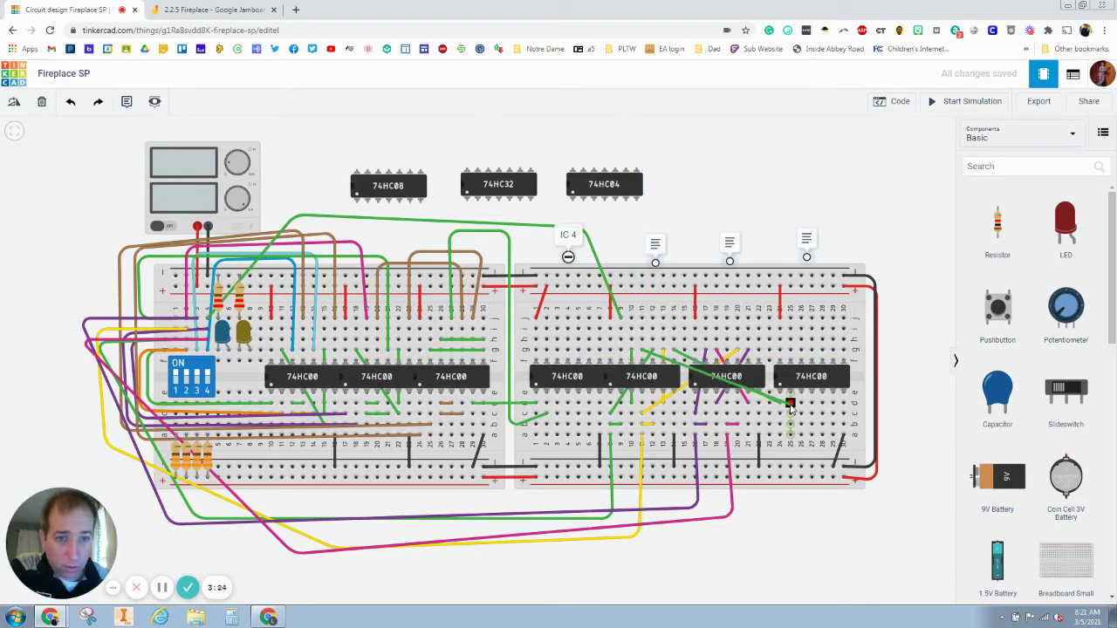
{"action": "left_click", "coordinate": [789, 407]}
{"action": "left_click", "coordinate": [746, 182]}
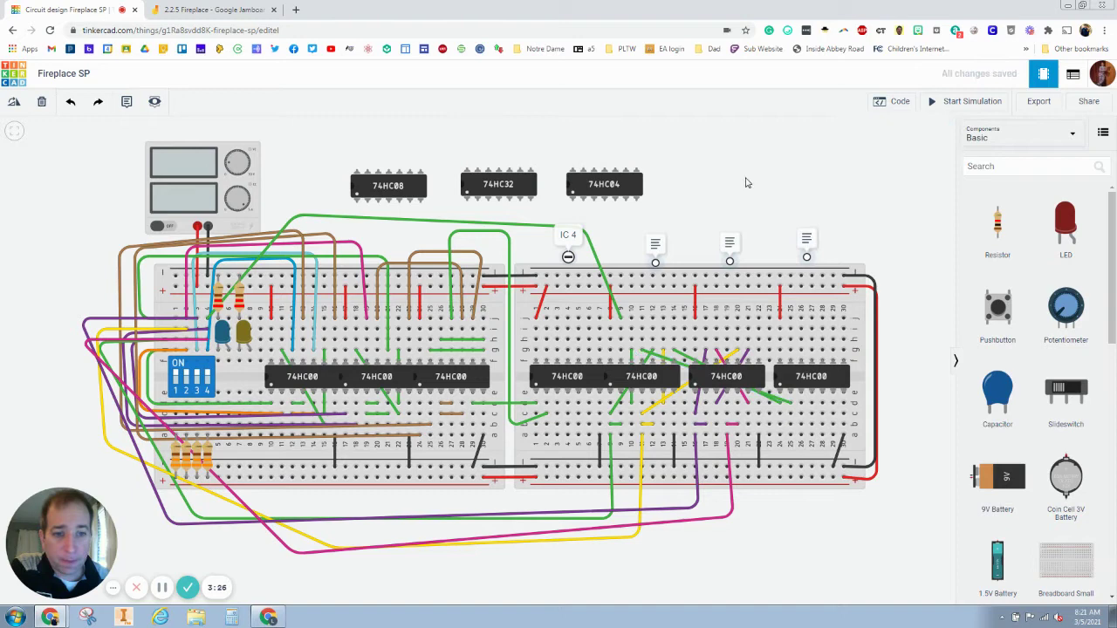
{"action": "left_click", "coordinate": [283, 11]}
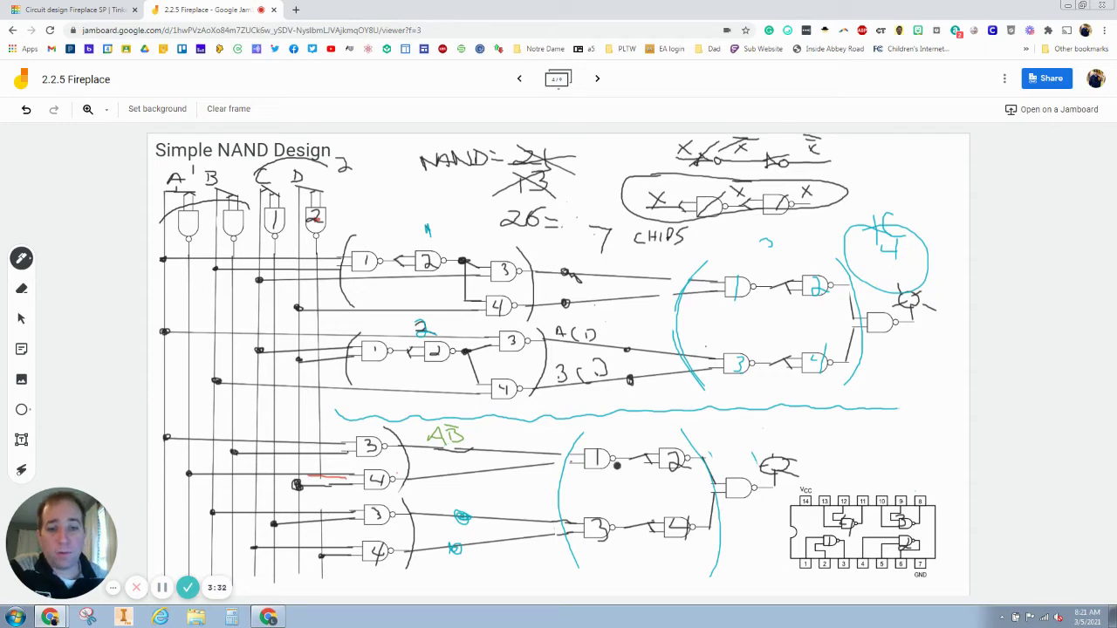
{"action": "left_click", "coordinate": [88, 11]}
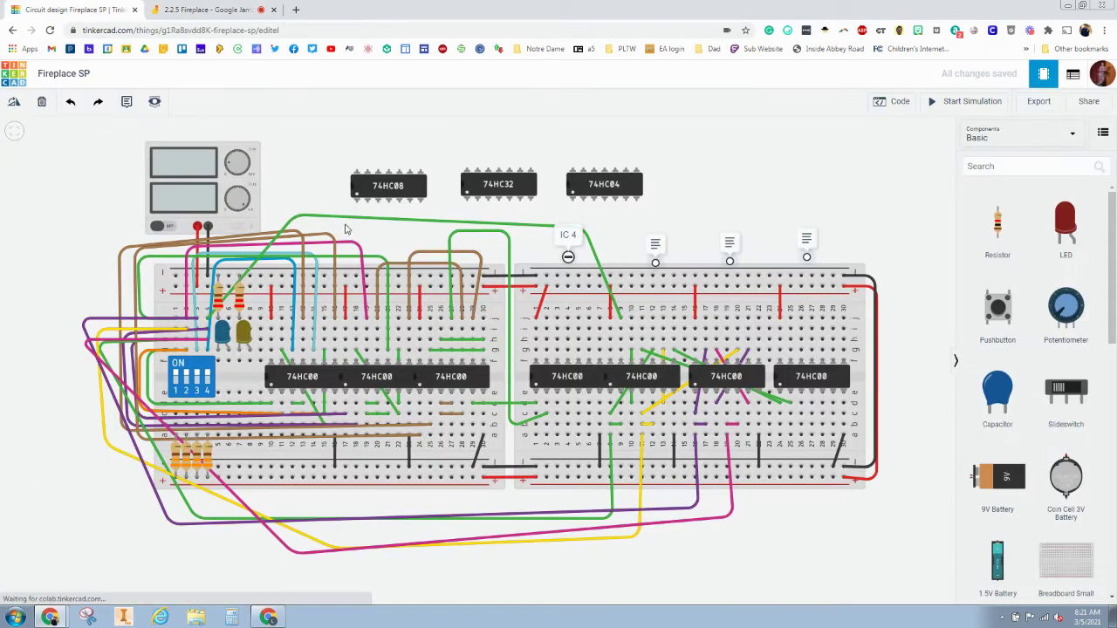
Step: Add a short green jumper below the fourth chip near column 28, rechecking the sketch
{"action": "left_click", "coordinate": [801, 402]}
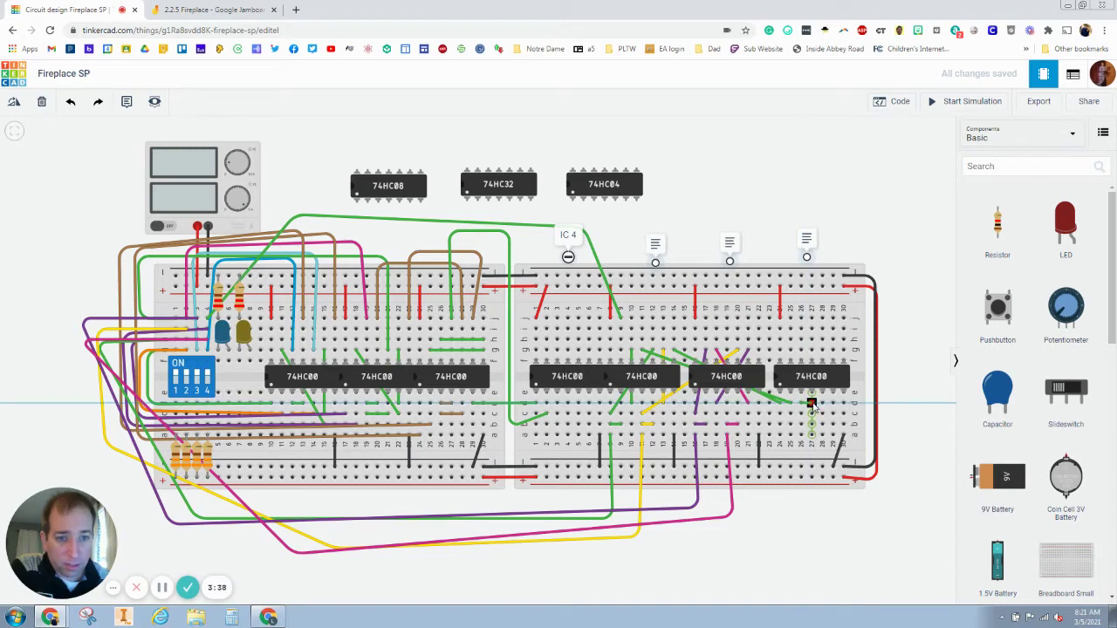
{"action": "left_click", "coordinate": [813, 406]}
{"action": "left_click", "coordinate": [812, 414]}
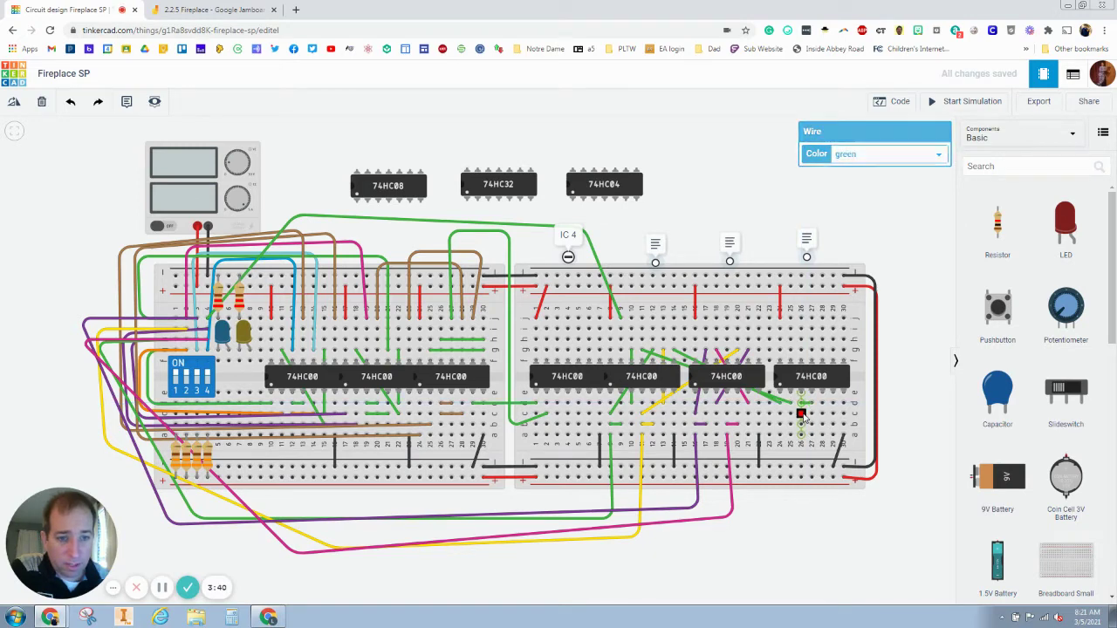
{"action": "left_click", "coordinate": [822, 411]}
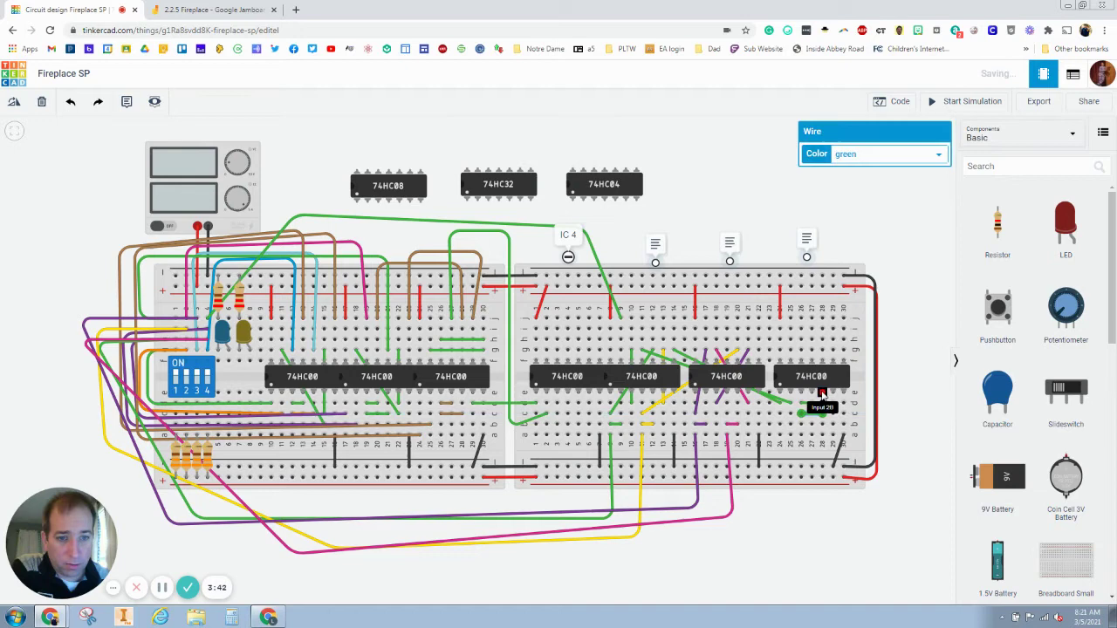
{"action": "left_click", "coordinate": [180, 8]}
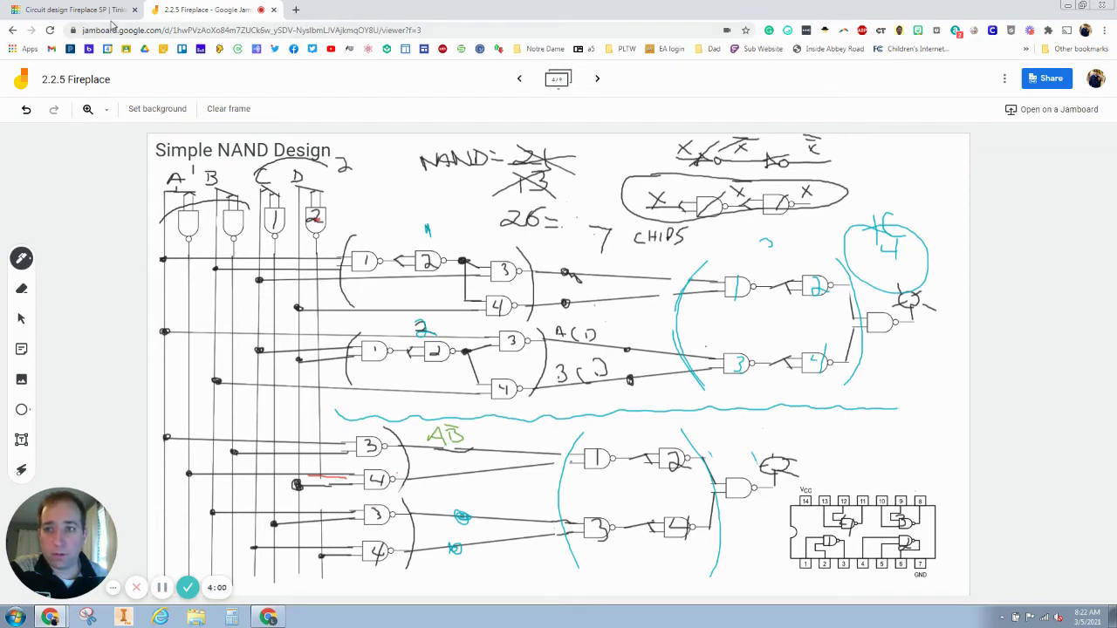
{"action": "left_click", "coordinate": [111, 11]}
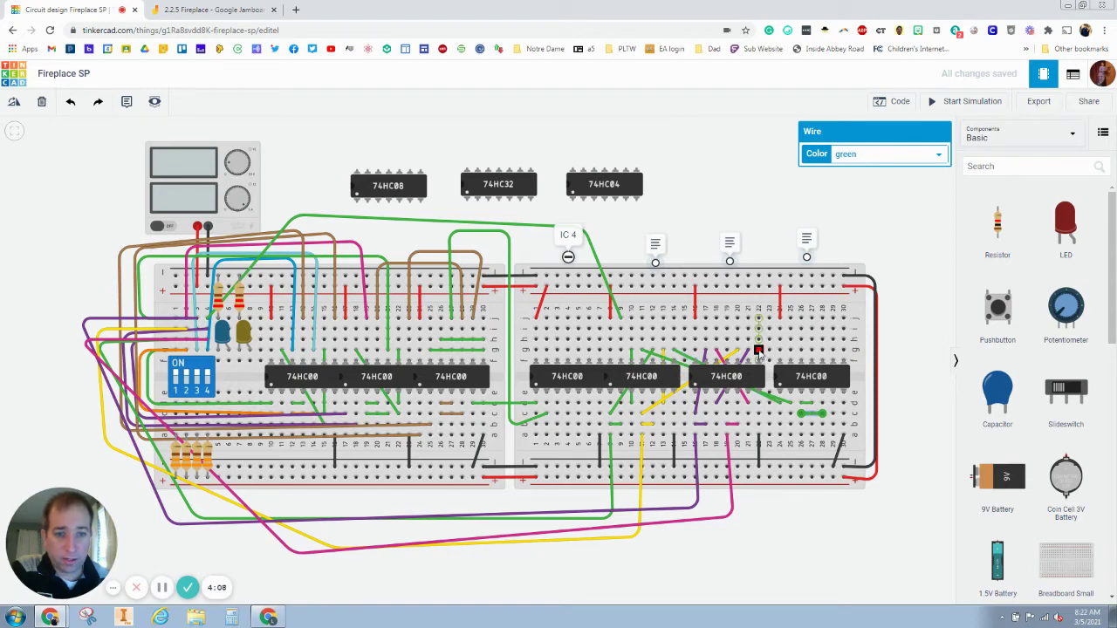
Step: Route a green wire from above the third chip, bending over the top rail, to a right-edge hole
{"action": "left_click", "coordinate": [758, 351]}
{"action": "left_click", "coordinate": [759, 249]}
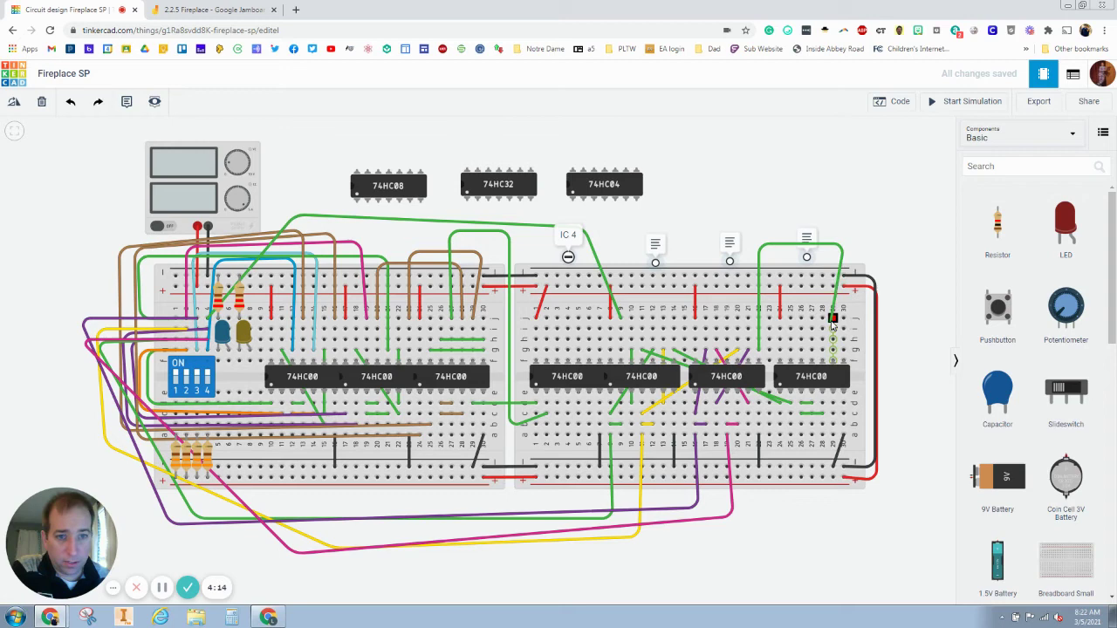
{"action": "left_click", "coordinate": [834, 318]}
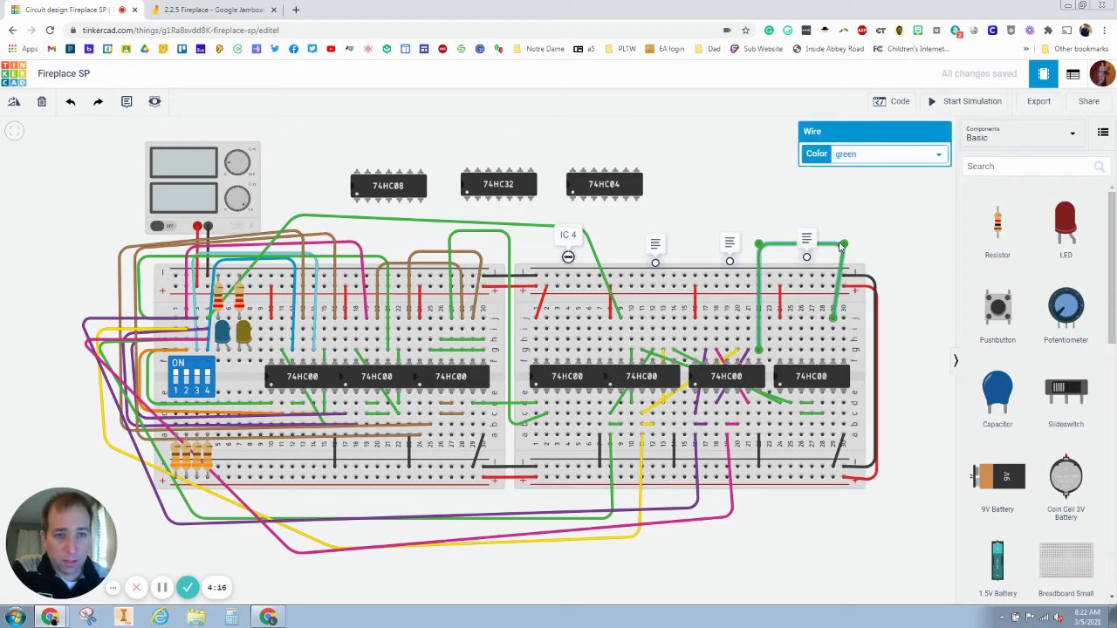
{"action": "left_click_drag", "start_coordinate": [842, 245], "coordinate": [829, 245]}
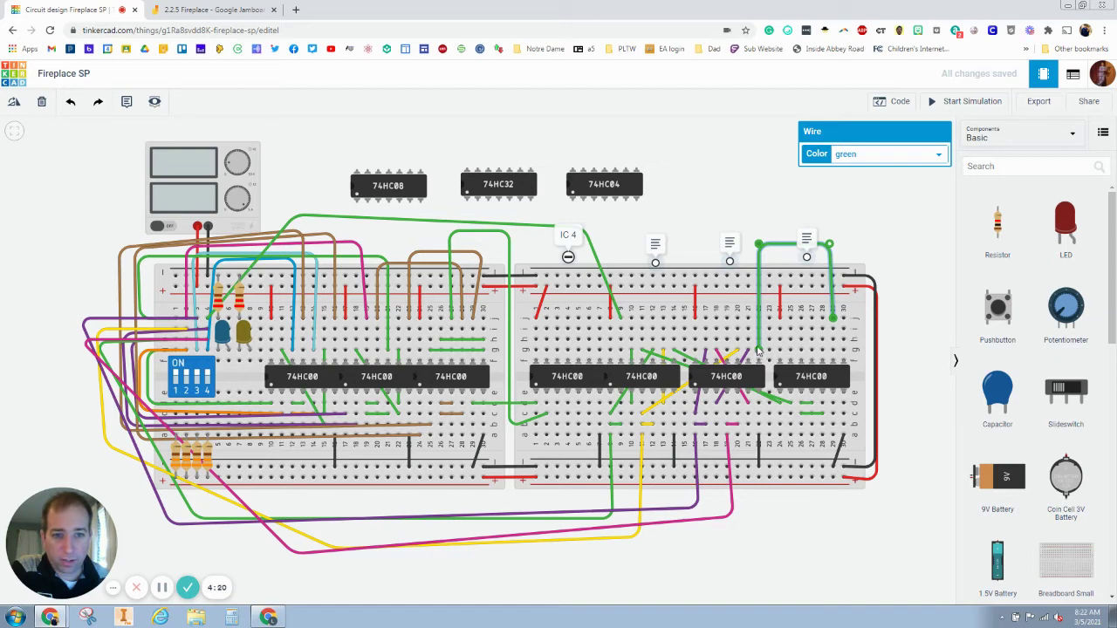
{"action": "left_click_drag", "start_coordinate": [758, 349], "coordinate": [758, 323]}
{"action": "left_click", "coordinate": [746, 227]}
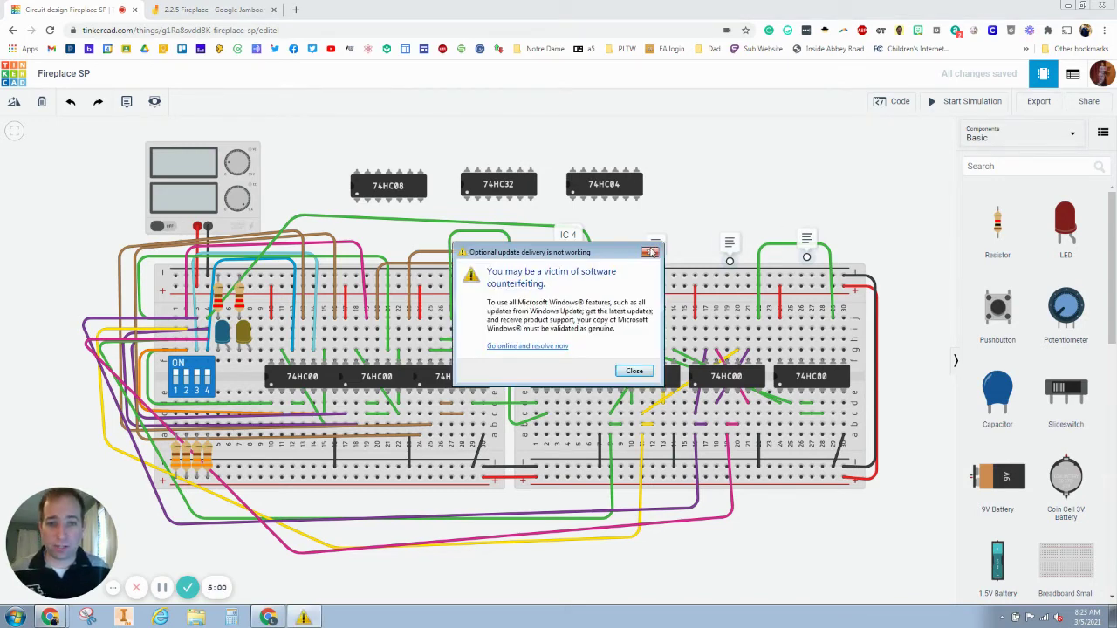
{"action": "left_click", "coordinate": [650, 252]}
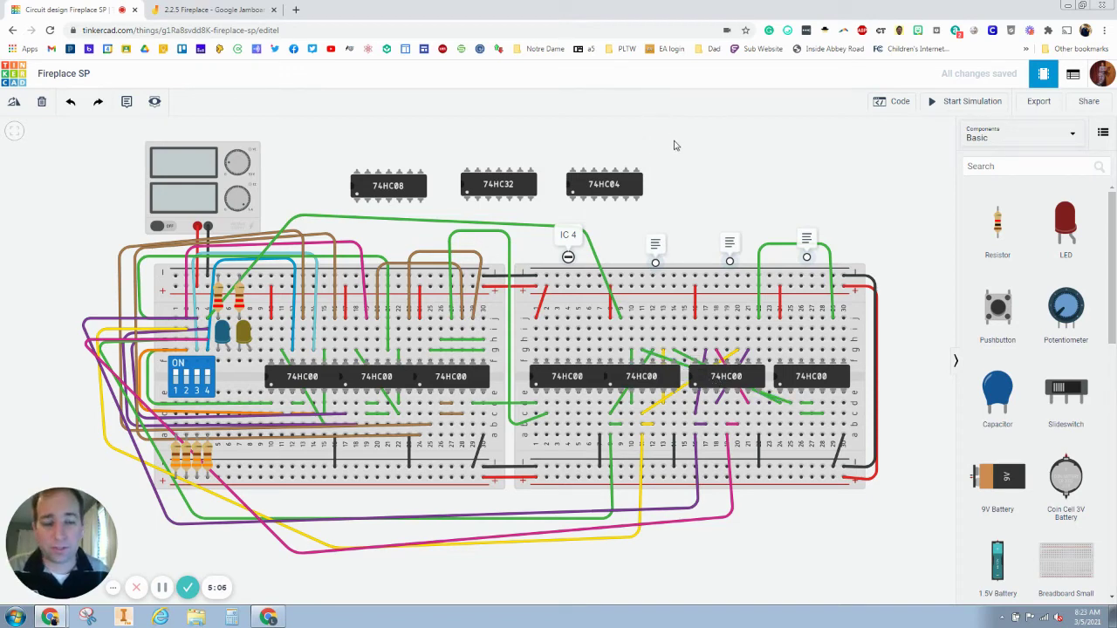
{"action": "left_click", "coordinate": [250, 11]}
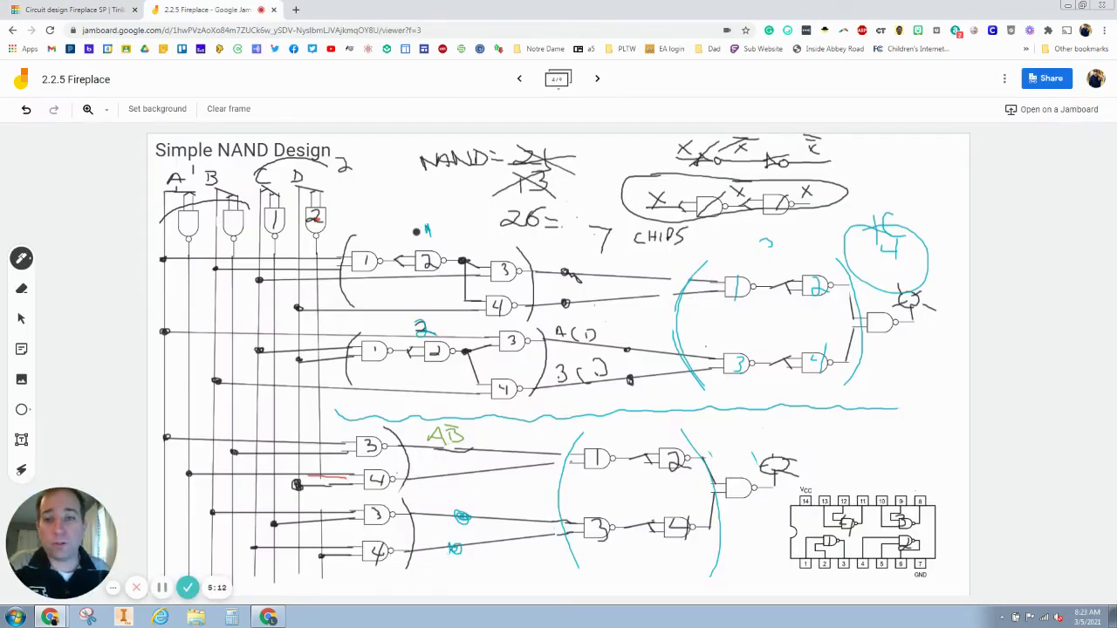
{"action": "left_click", "coordinate": [96, 10]}
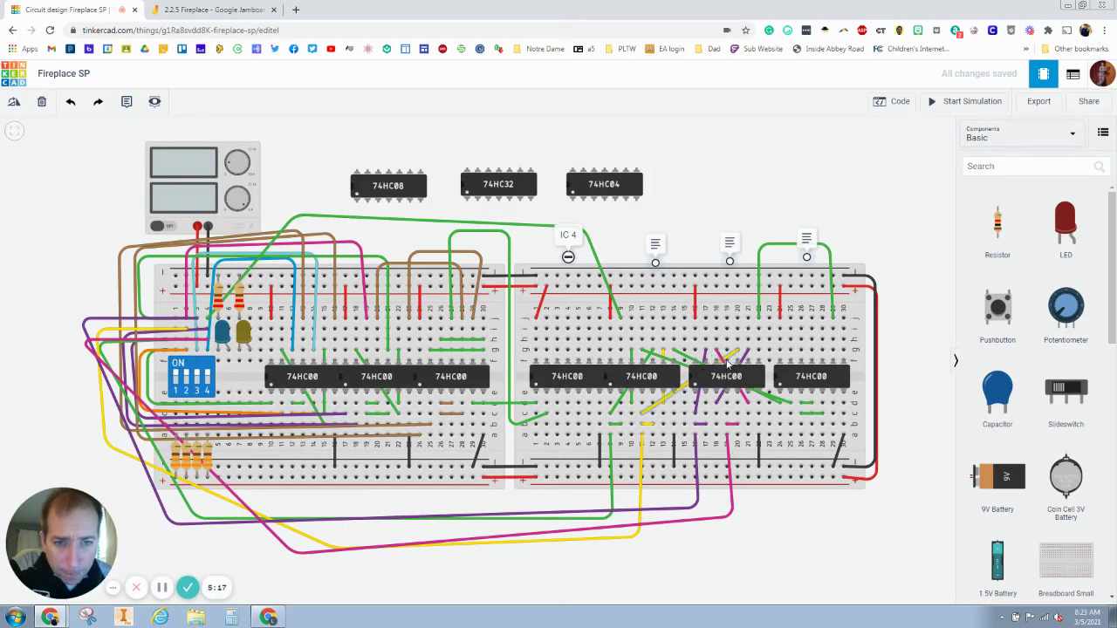
Step: Run a bent green wire from a column 19 hole over the top terminal to column 29
{"action": "left_click", "coordinate": [727, 318]}
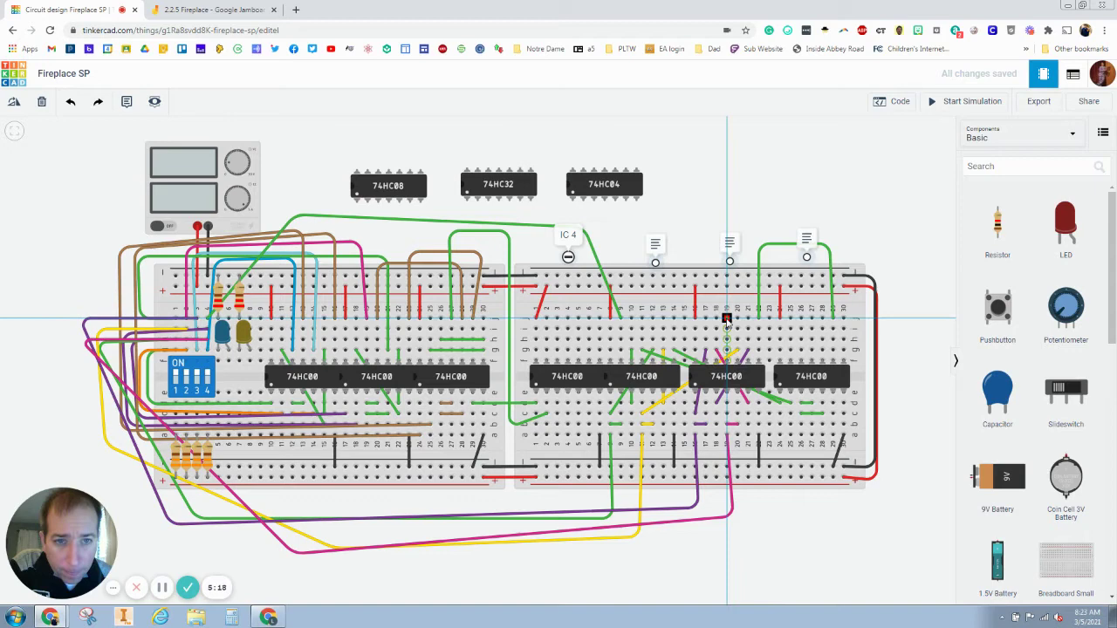
{"action": "left_click", "coordinate": [729, 261]}
{"action": "left_click", "coordinate": [729, 261]}
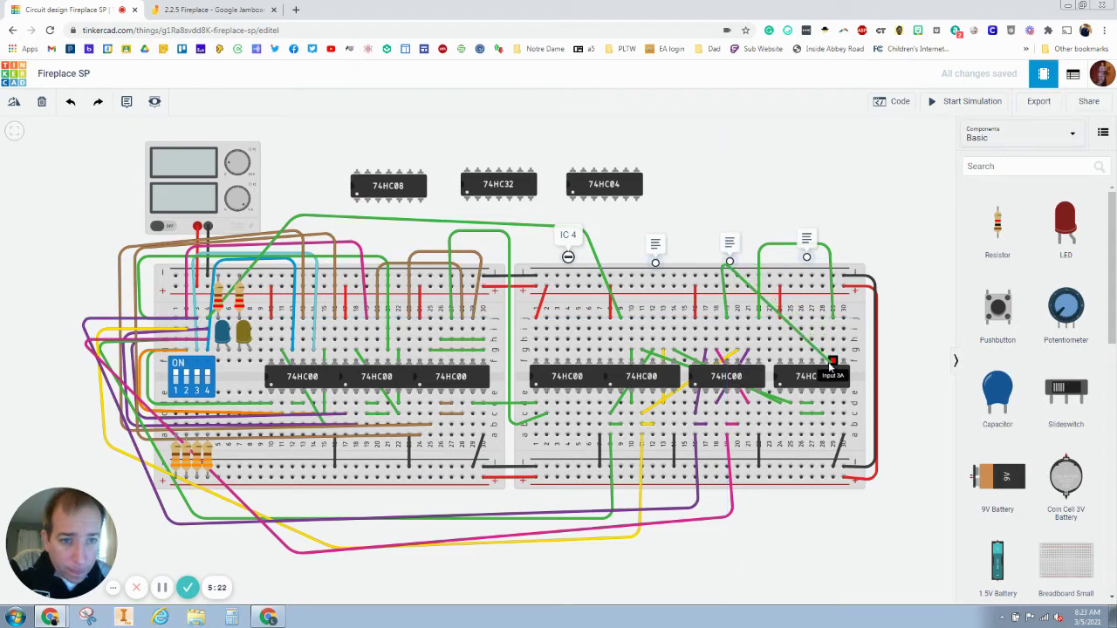
{"action": "left_click", "coordinate": [824, 259]}
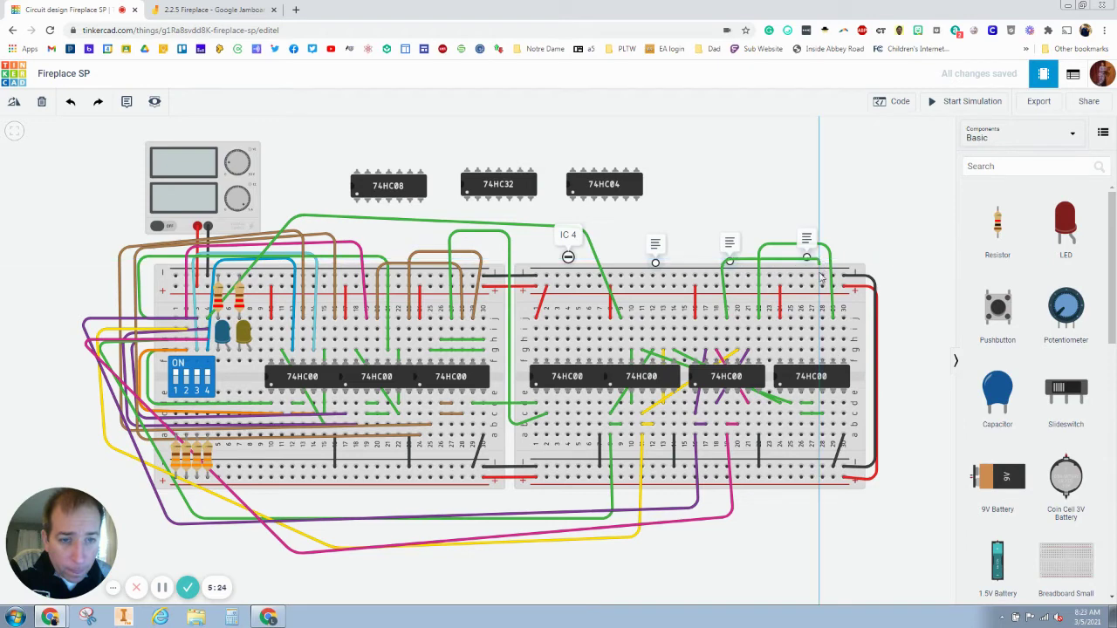
{"action": "left_click", "coordinate": [822, 319]}
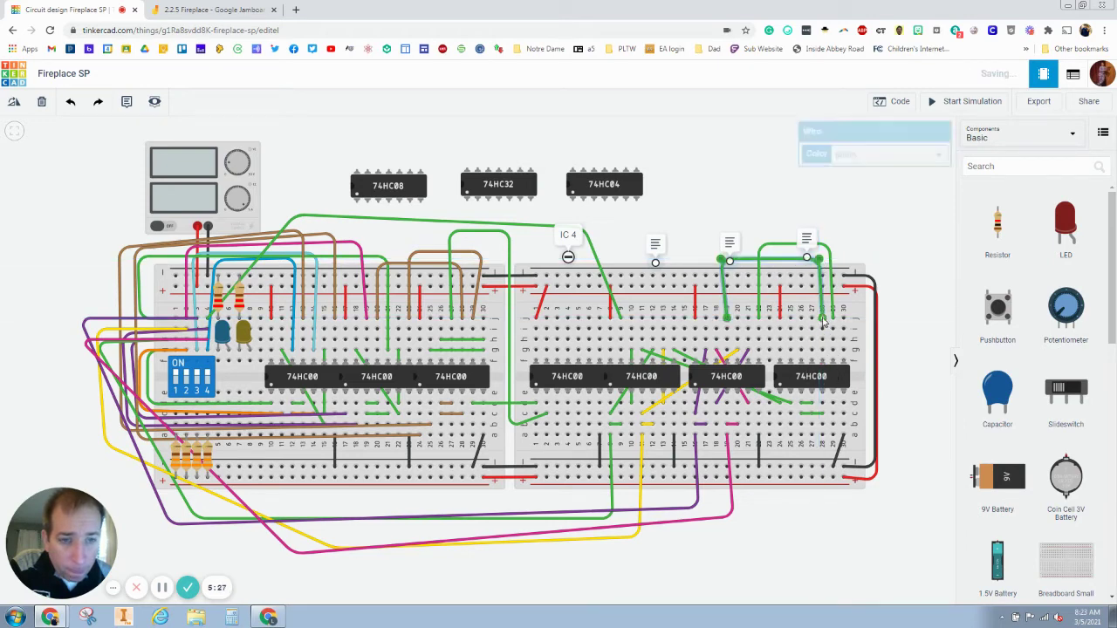
{"action": "left_click", "coordinate": [214, 10]}
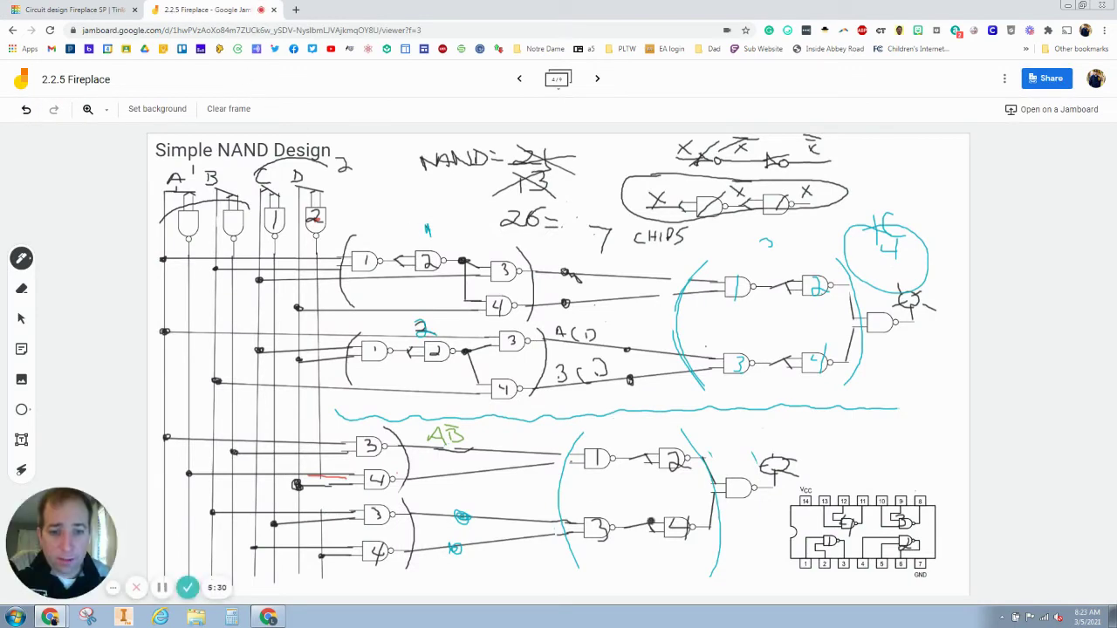
{"action": "left_click", "coordinate": [104, 10]}
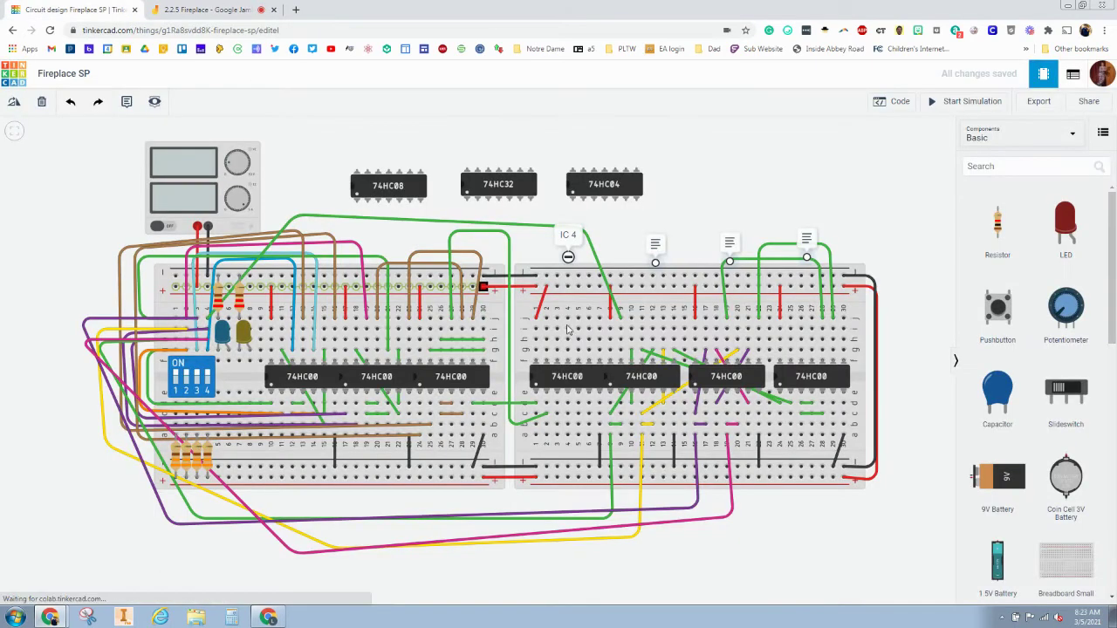
Step: Wire IC 4's output pin to column 26 and add a jumper from column 25
{"action": "left_click", "coordinate": [843, 332]}
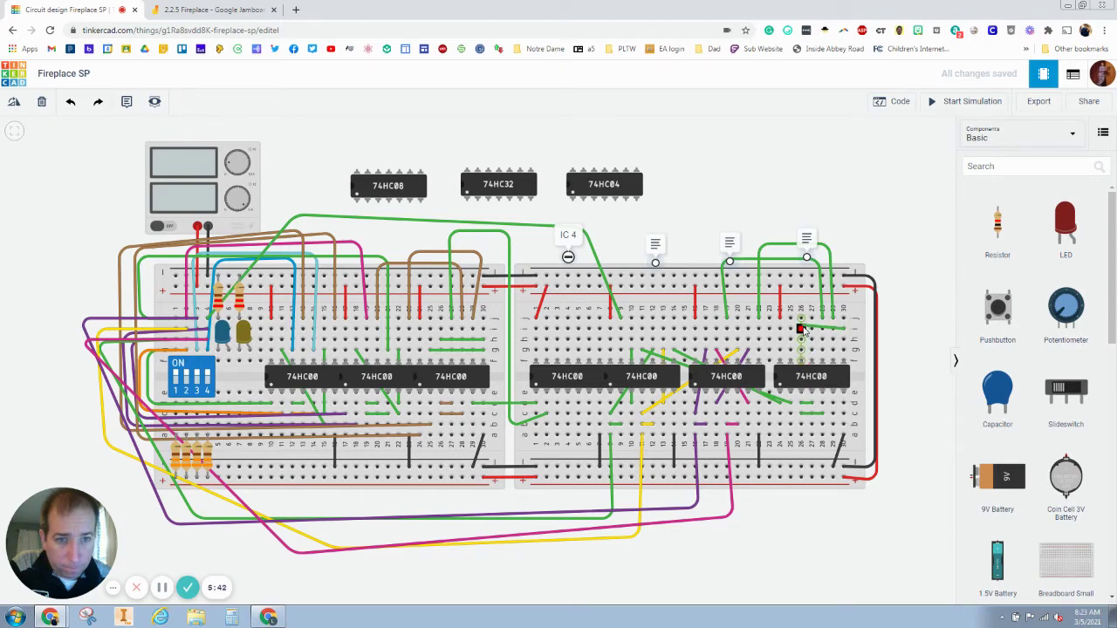
{"action": "left_click", "coordinate": [801, 330]}
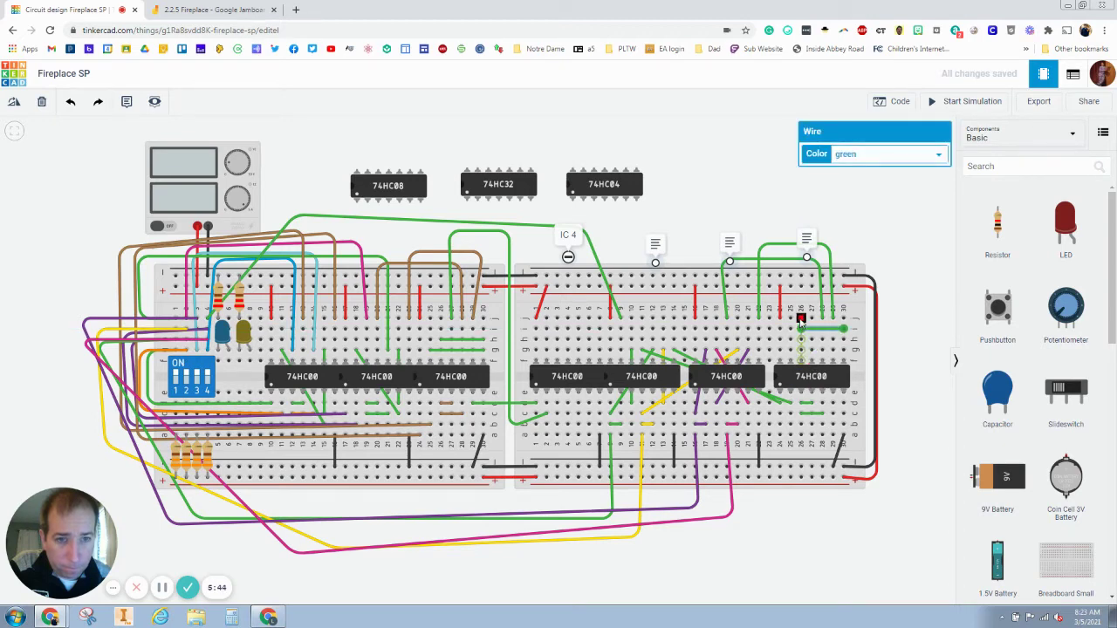
{"action": "left_click", "coordinate": [790, 318]}
{"action": "left_click", "coordinate": [790, 329]}
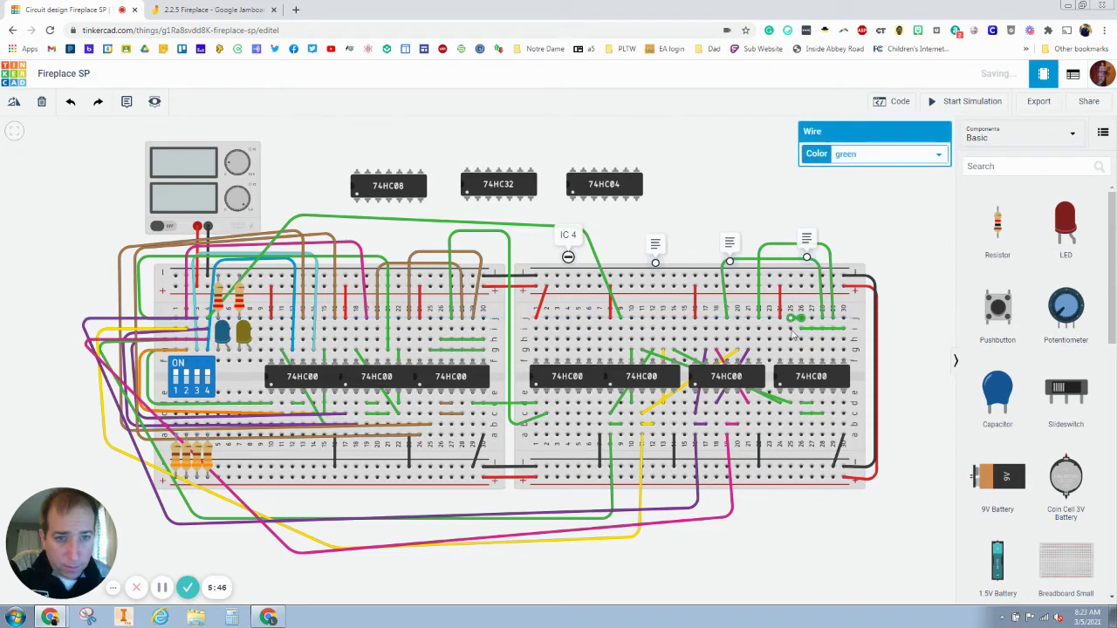
{"action": "left_click", "coordinate": [707, 188]}
{"action": "left_click", "coordinate": [166, 9]}
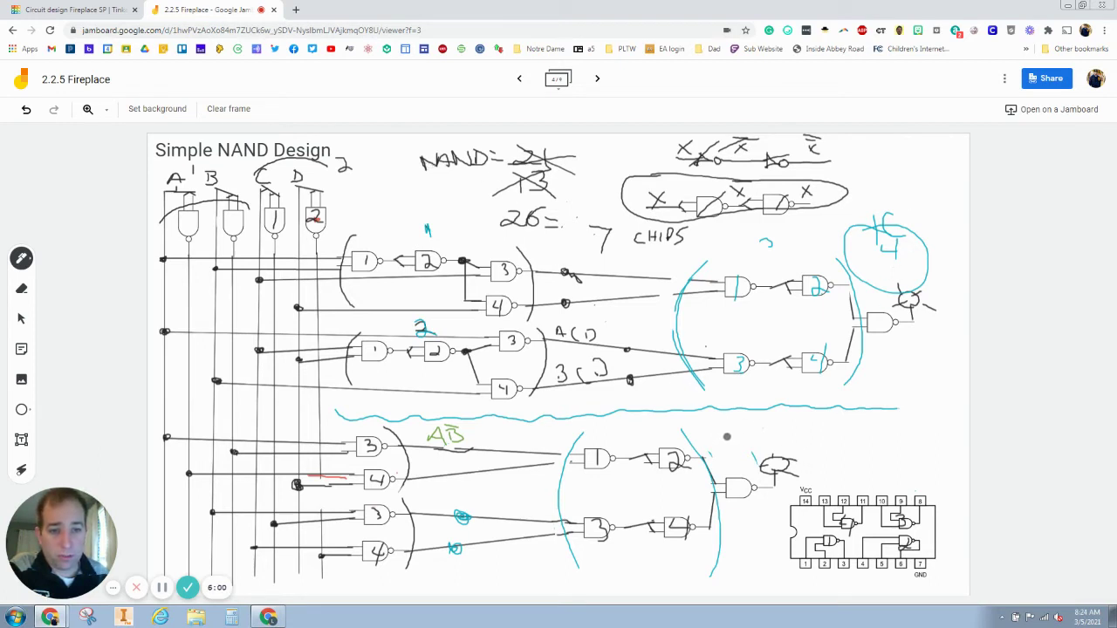
Step: Write IC4 beside the lower output gate and loop around the cyan IC4 note with the pen
{"action": "mouse_move", "coordinate": [727, 437]}
{"action": "left_mouse_down"}
{"action": "mouse_move", "coordinate": [725, 423]}
{"action": "mouse_move", "coordinate": [770, 441]}
{"action": "left_mouse_up"}
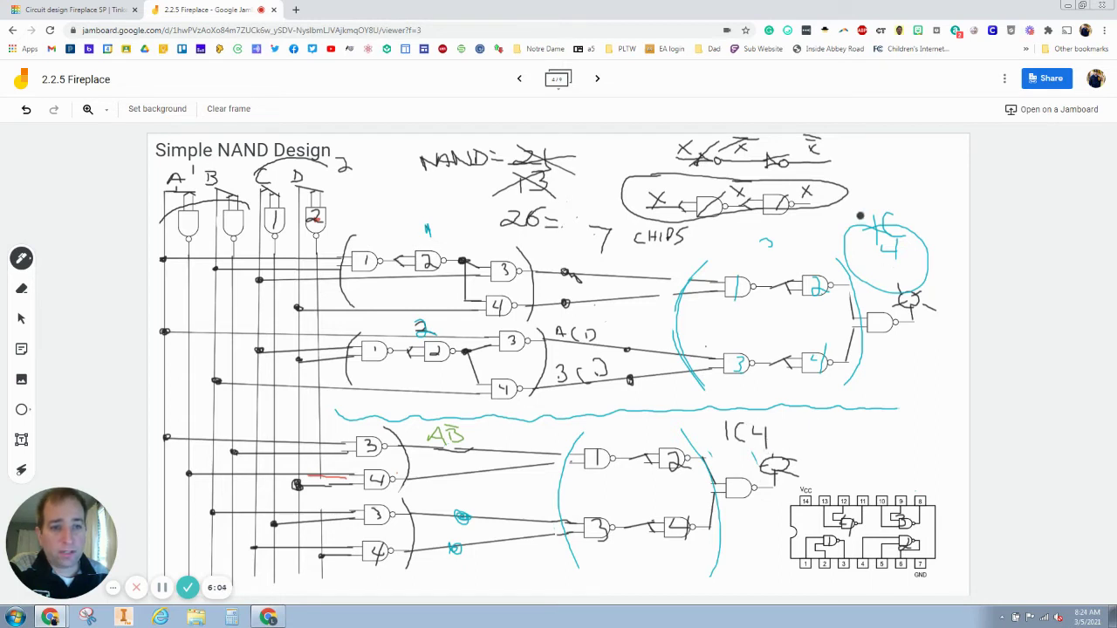
{"action": "mouse_move", "coordinate": [908, 227]}
{"action": "left_mouse_down"}
{"action": "mouse_move", "coordinate": [873, 276]}
{"action": "mouse_move", "coordinate": [857, 211]}
{"action": "mouse_move", "coordinate": [882, 205]}
{"action": "mouse_move", "coordinate": [861, 262]}
{"action": "left_mouse_up"}
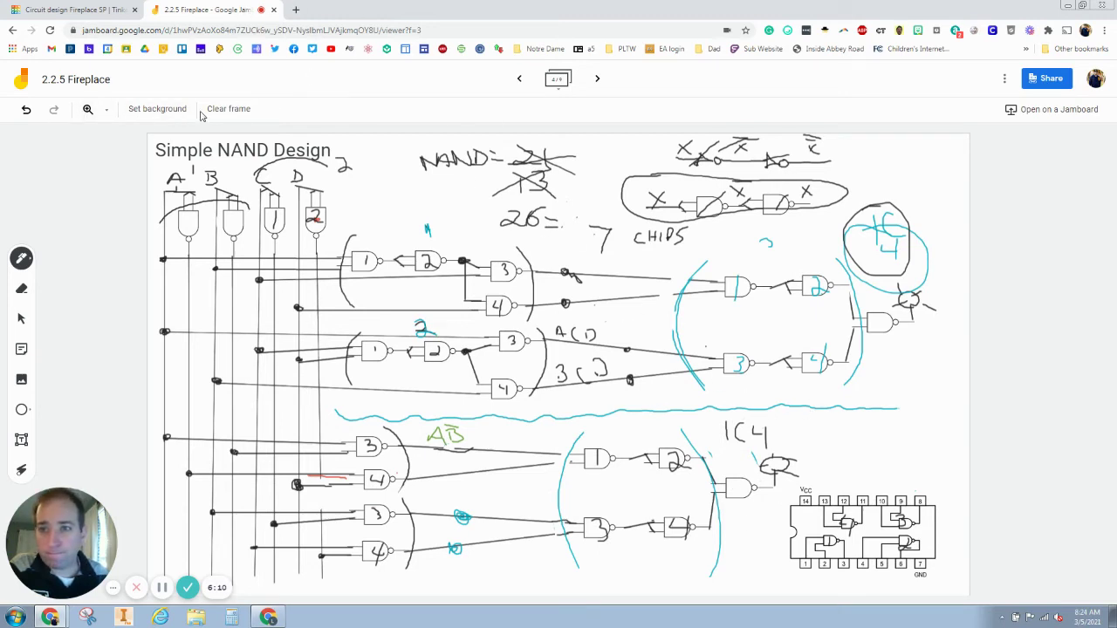
{"action": "left_click", "coordinate": [23, 290]}
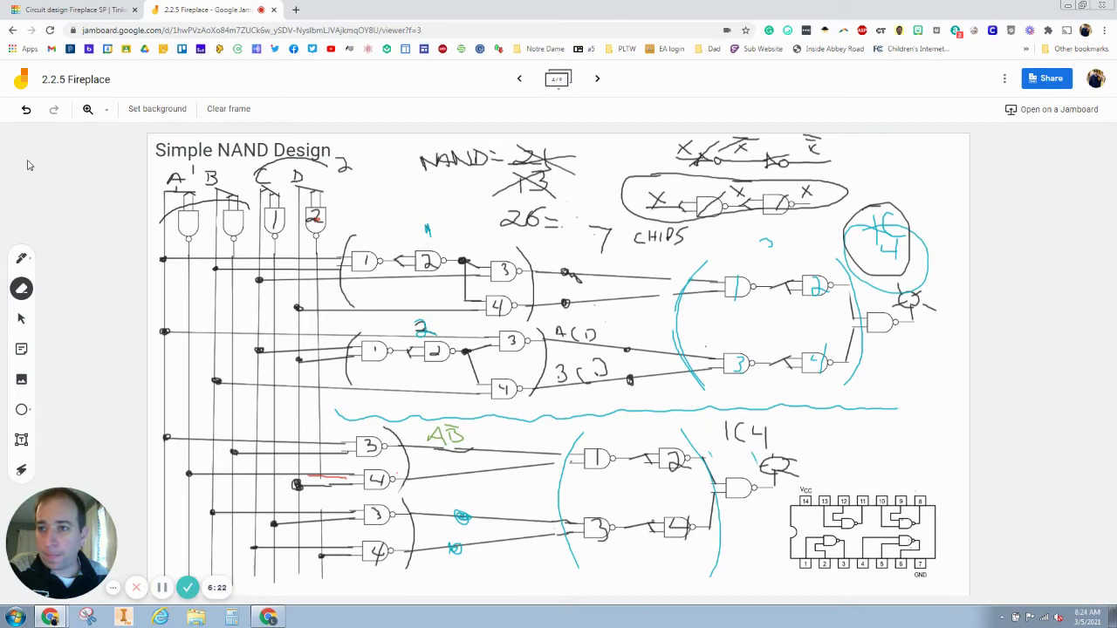
{"action": "left_click", "coordinate": [20, 259]}
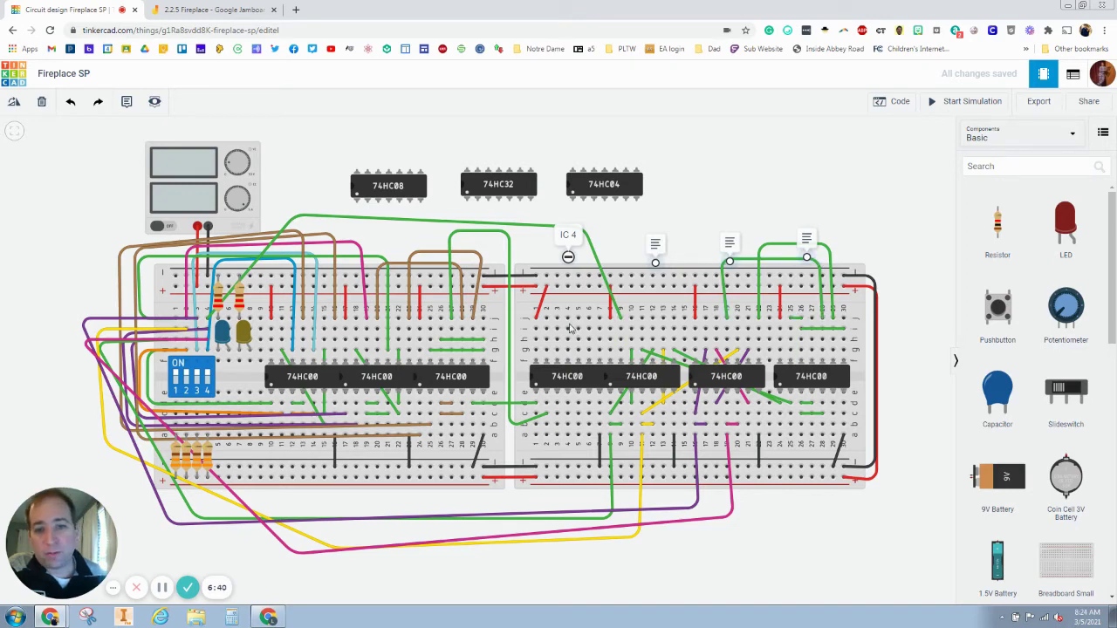
{"action": "left_click", "coordinate": [209, 10]}
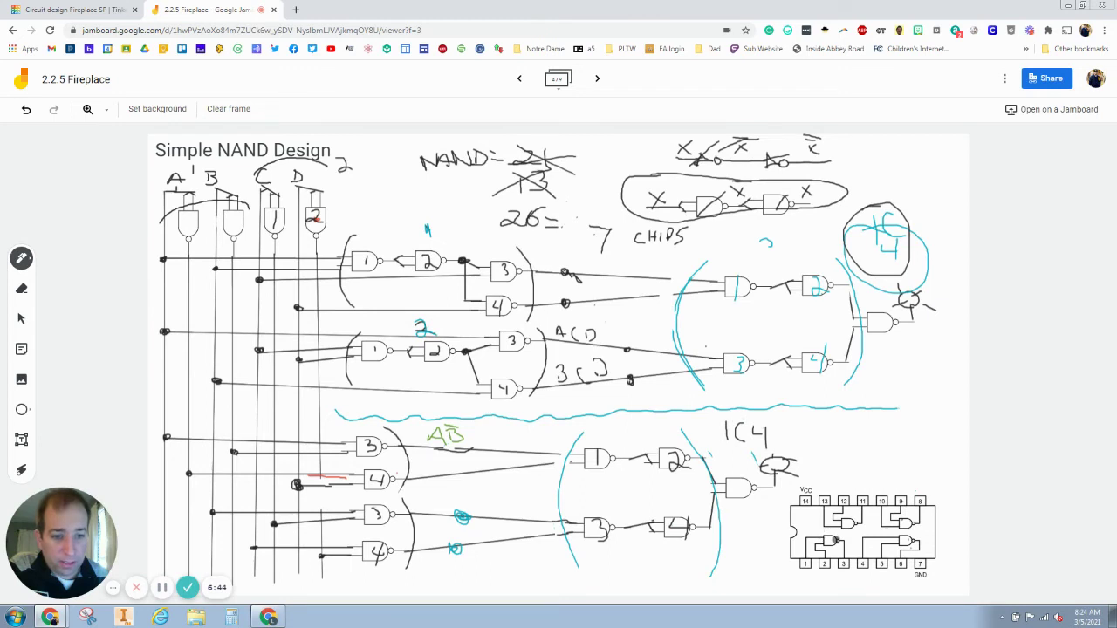
Step: Mark the pins 2–3 and pins 12–13 gates on the Jamboard chip diagram, then return to Tinkercad
{"action": "left_click_drag", "start_coordinate": [817, 553], "coordinate": [836, 534]}
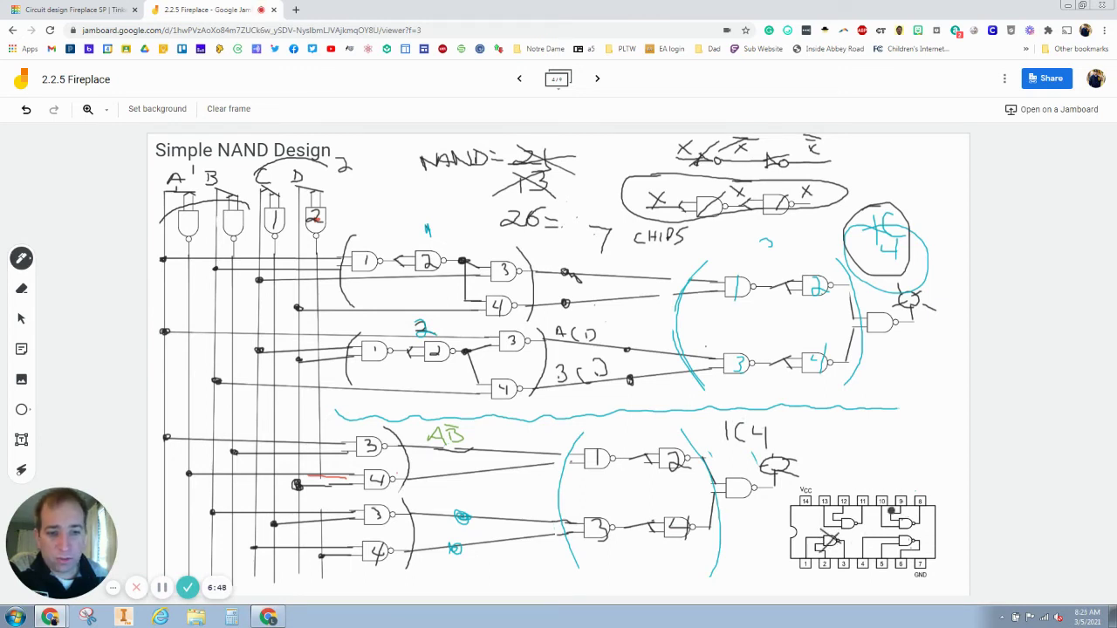
{"action": "mouse_move", "coordinate": [891, 510]}
{"action": "left_mouse_down"}
{"action": "mouse_move", "coordinate": [920, 531]}
{"action": "mouse_move", "coordinate": [896, 509]}
{"action": "mouse_move", "coordinate": [929, 519]}
{"action": "left_mouse_up"}
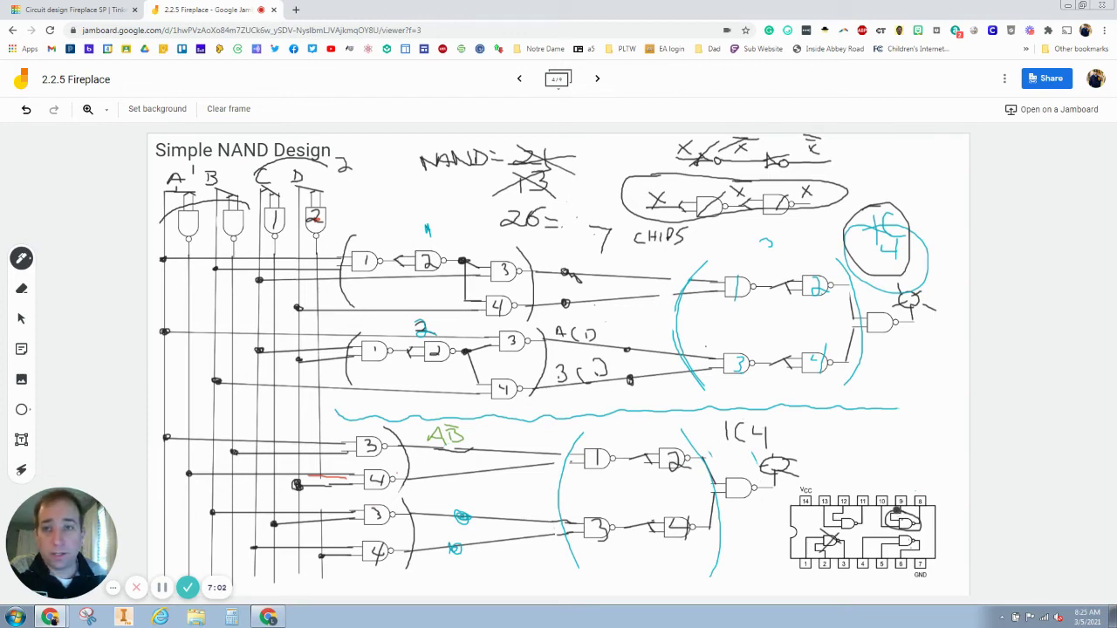
{"action": "left_click", "coordinate": [111, 12]}
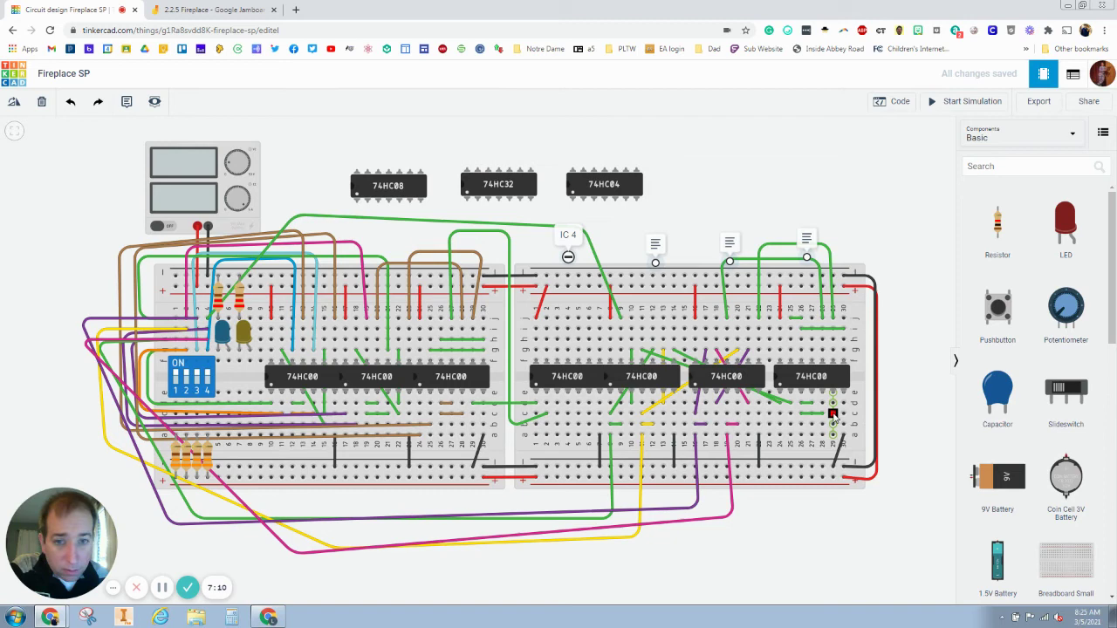
Step: Route a long green wire from the lower-right hole around the right board to IC 4
{"action": "left_click", "coordinate": [834, 415]}
{"action": "left_click", "coordinate": [894, 411]}
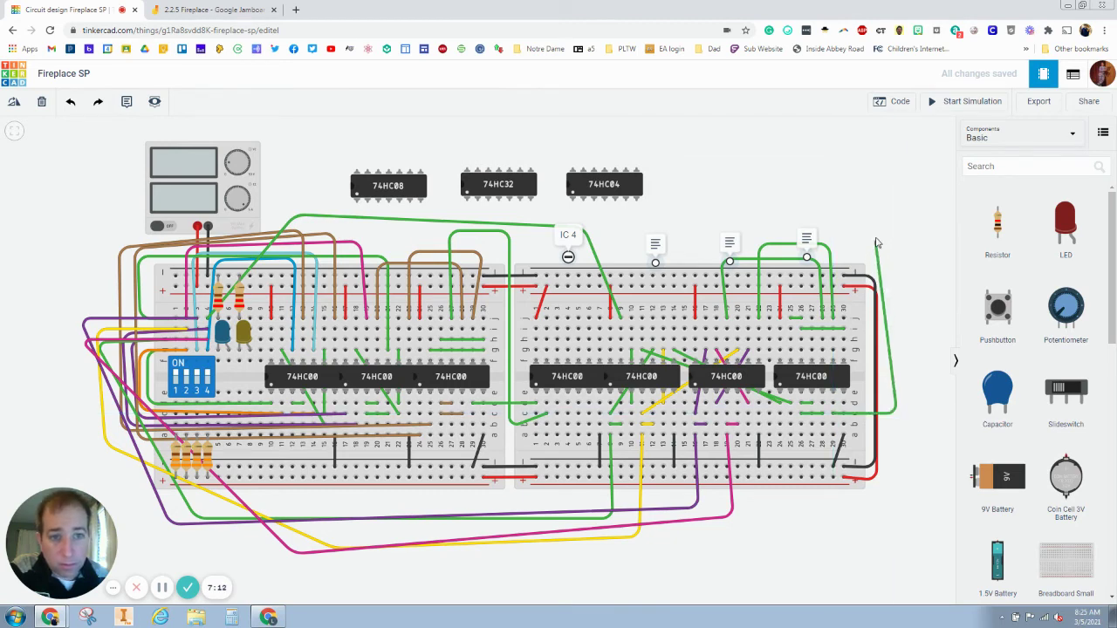
{"action": "left_click", "coordinate": [896, 228]}
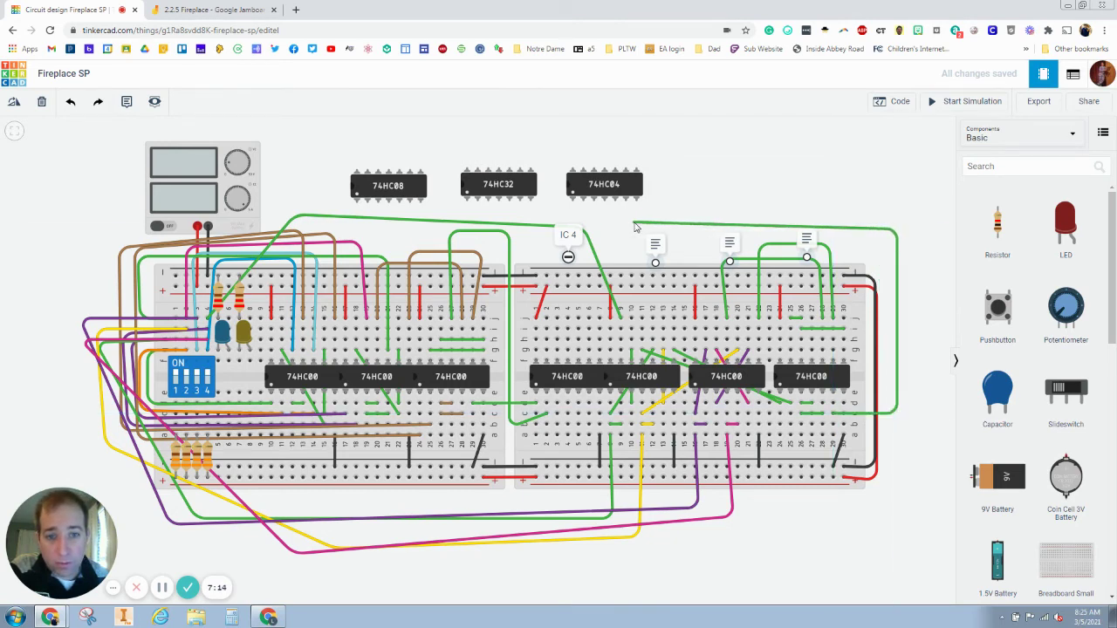
{"action": "left_click", "coordinate": [598, 226]}
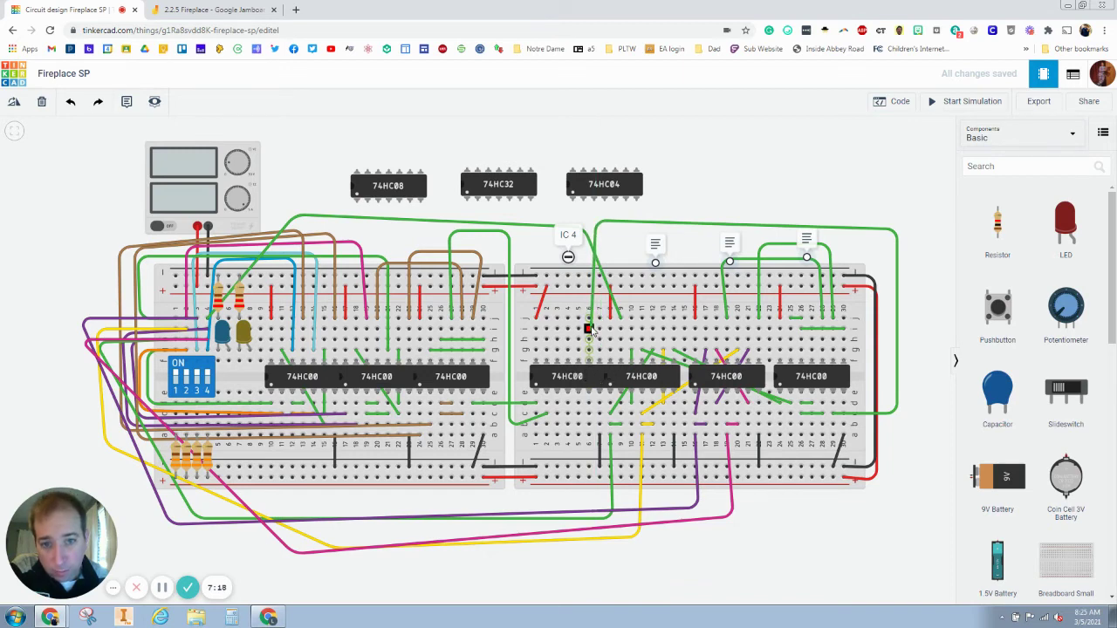
{"action": "left_click", "coordinate": [589, 318]}
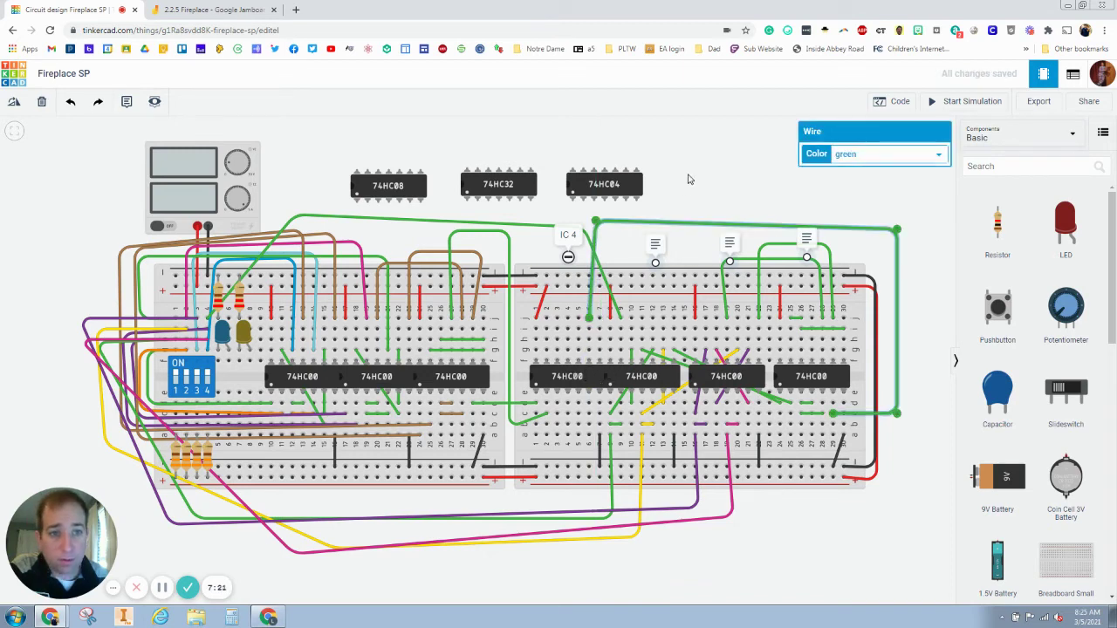
{"action": "left_click", "coordinate": [671, 155]}
Step: Check the NAND sketch, then wire the right top marker's terminal to a top breadboard hole
{"action": "left_click", "coordinate": [244, 11]}
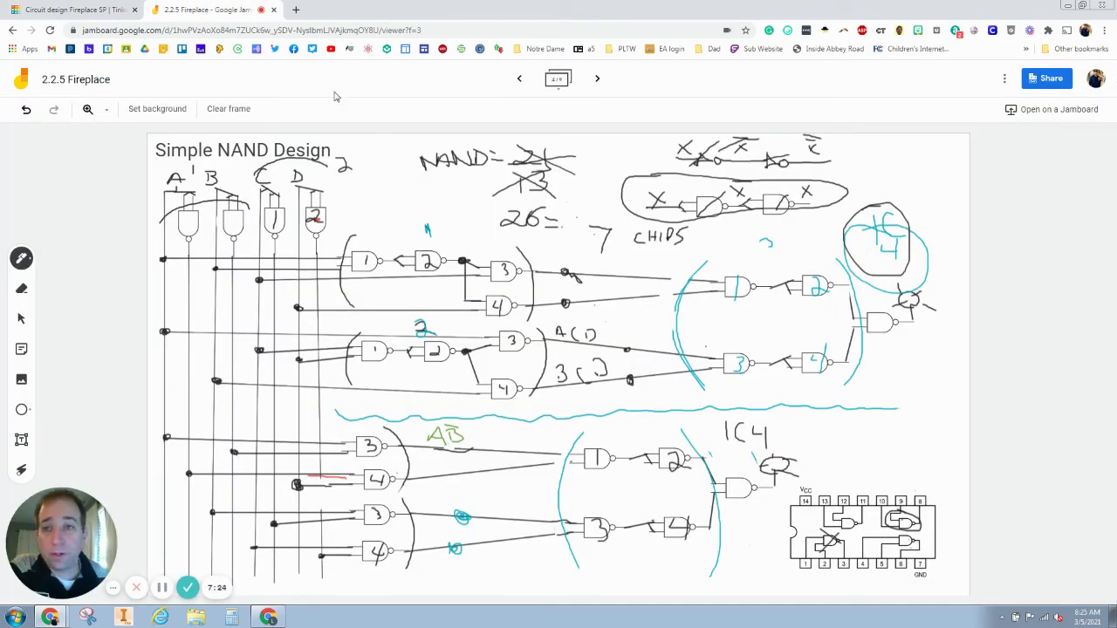
{"action": "left_click", "coordinate": [74, 10]}
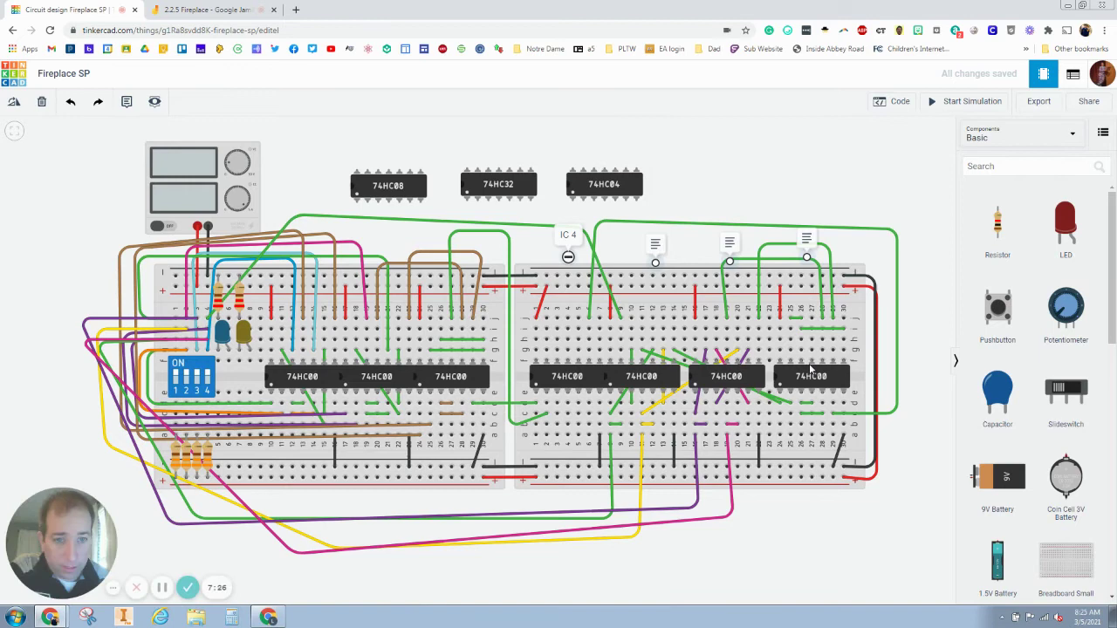
{"action": "left_click", "coordinate": [807, 256]}
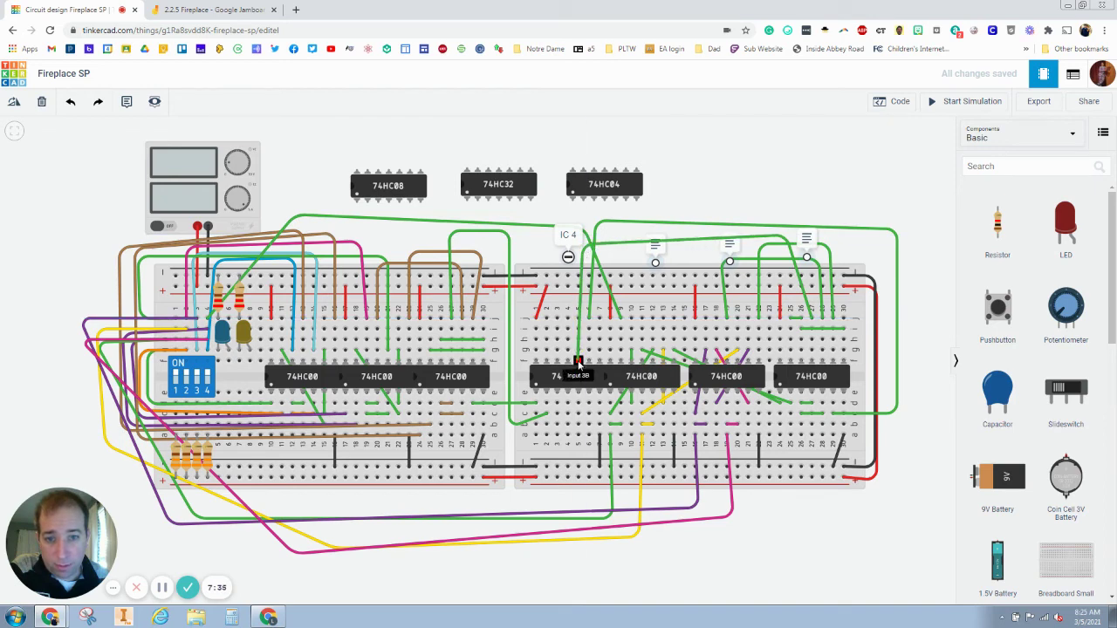
{"action": "left_click", "coordinate": [578, 318]}
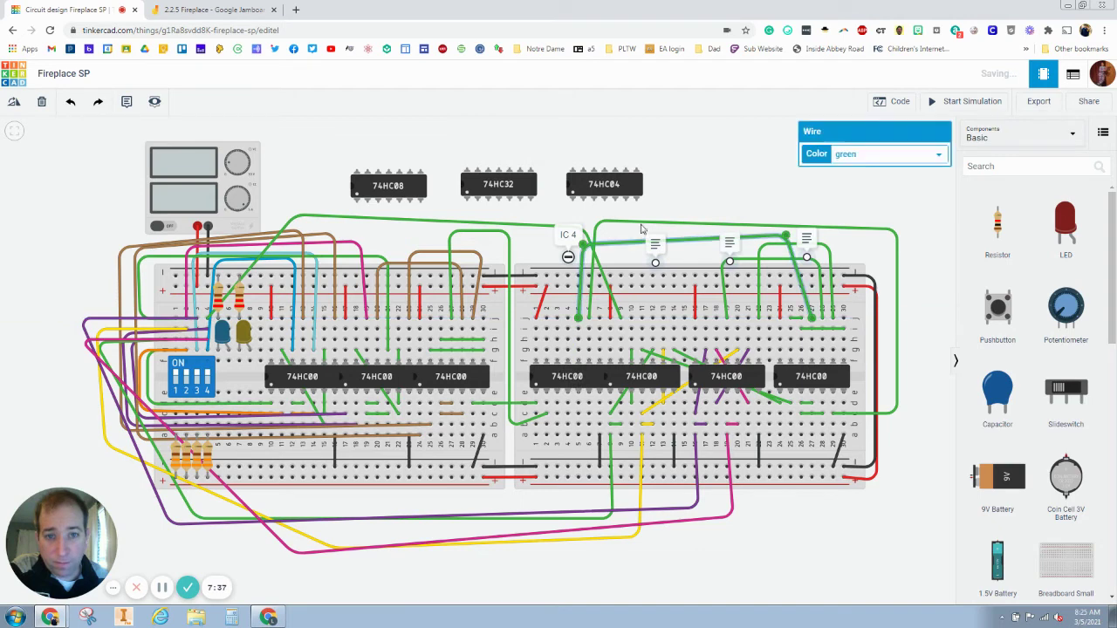
{"action": "left_click", "coordinate": [229, 11]}
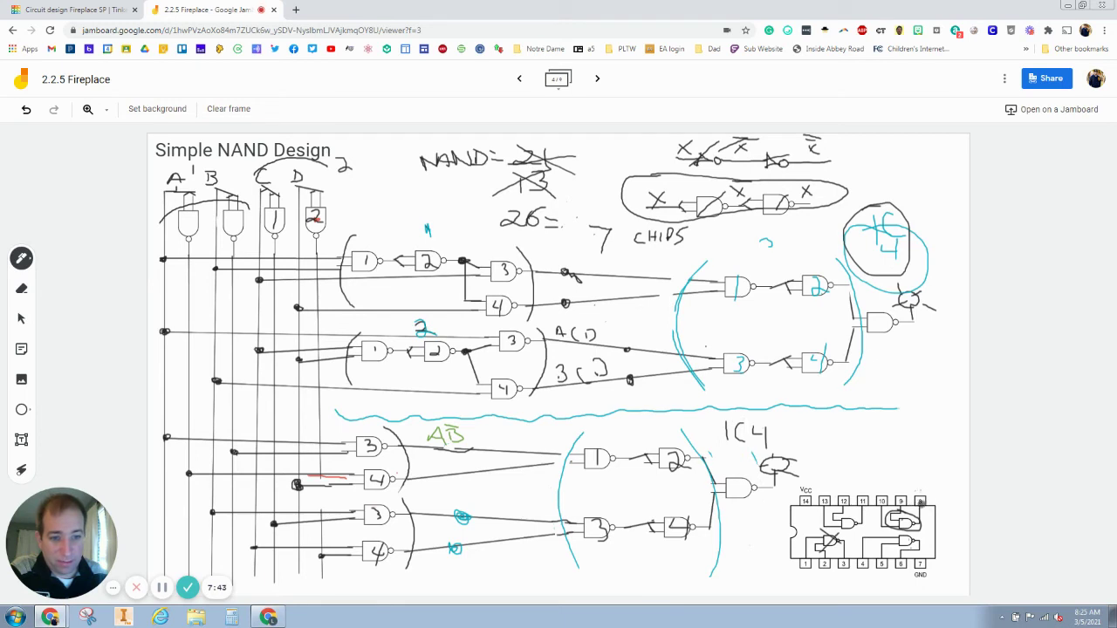
Step: Circle pin 8, pin 3 and the right output NAND gate on the Jamboard pinout
{"action": "left_click_drag", "start_coordinate": [921, 502], "coordinate": [921, 490]}
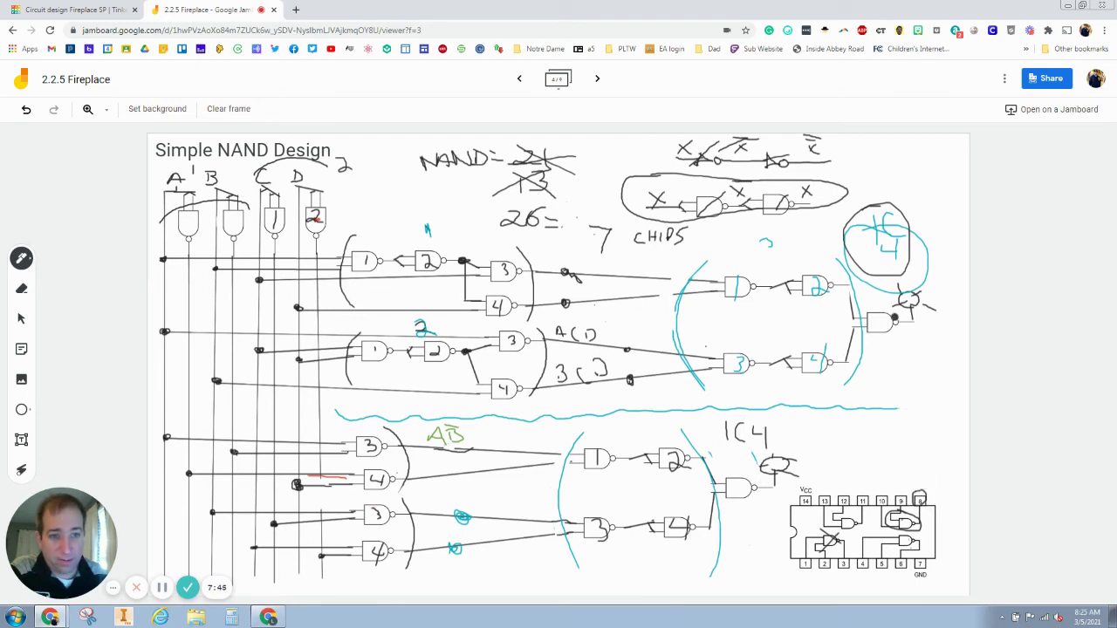
{"action": "mouse_move", "coordinate": [913, 319]}
{"action": "left_mouse_down"}
{"action": "mouse_move", "coordinate": [860, 299]}
{"action": "mouse_move", "coordinate": [899, 311]}
{"action": "left_mouse_up"}
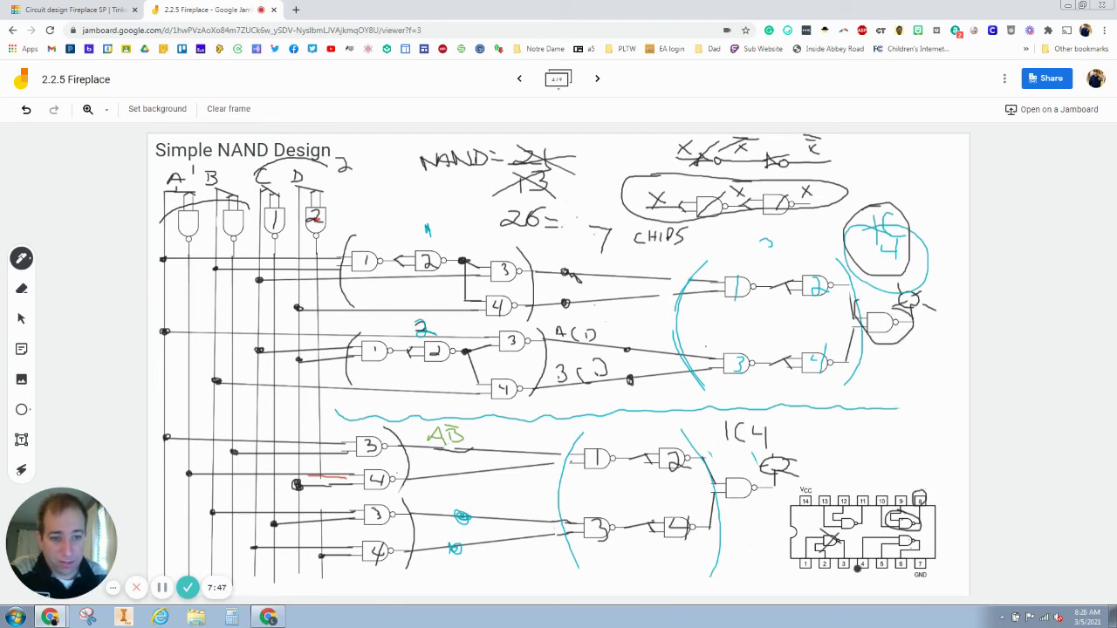
{"action": "left_click_drag", "start_coordinate": [836, 569], "coordinate": [848, 556]}
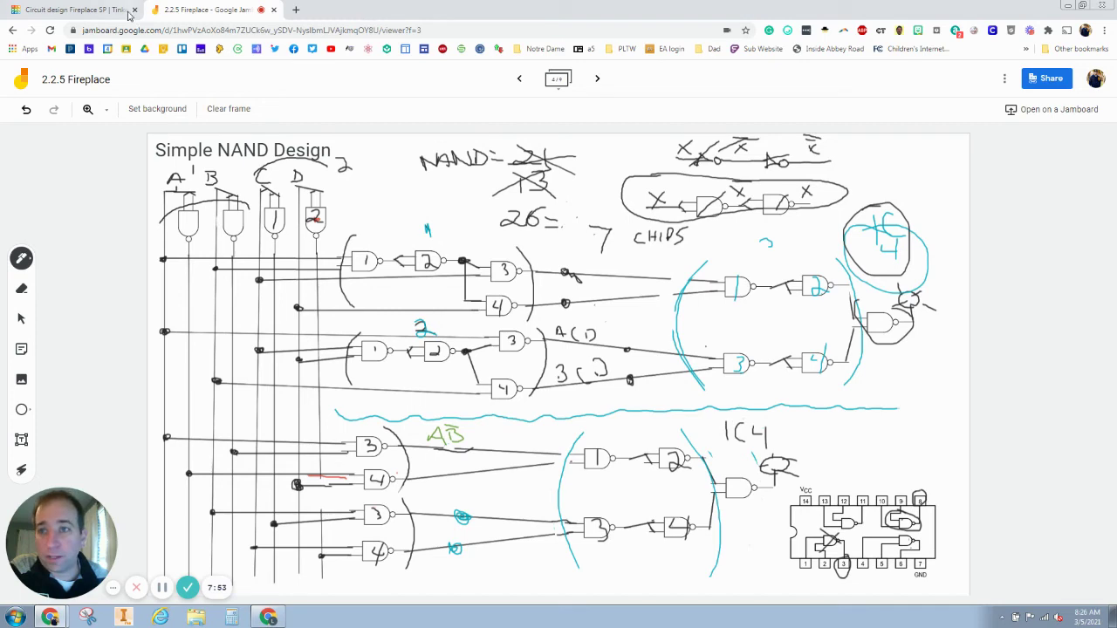
{"action": "left_click", "coordinate": [130, 10]}
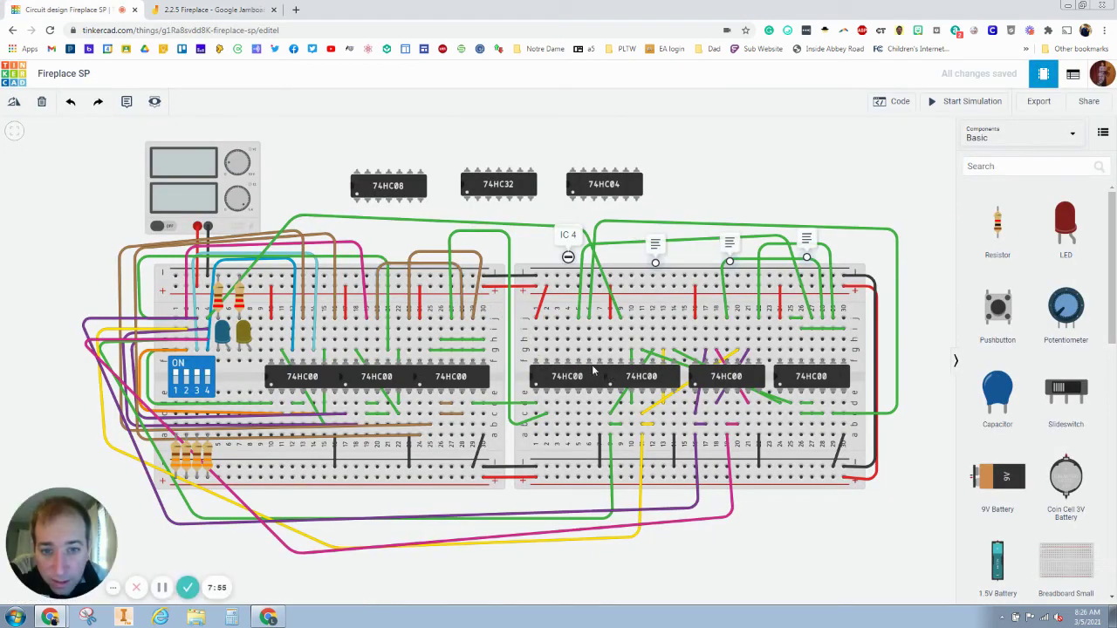
Step: Wire one IC 4 output to the yellow LED column and another to the blue LED column
{"action": "left_click", "coordinate": [600, 316]}
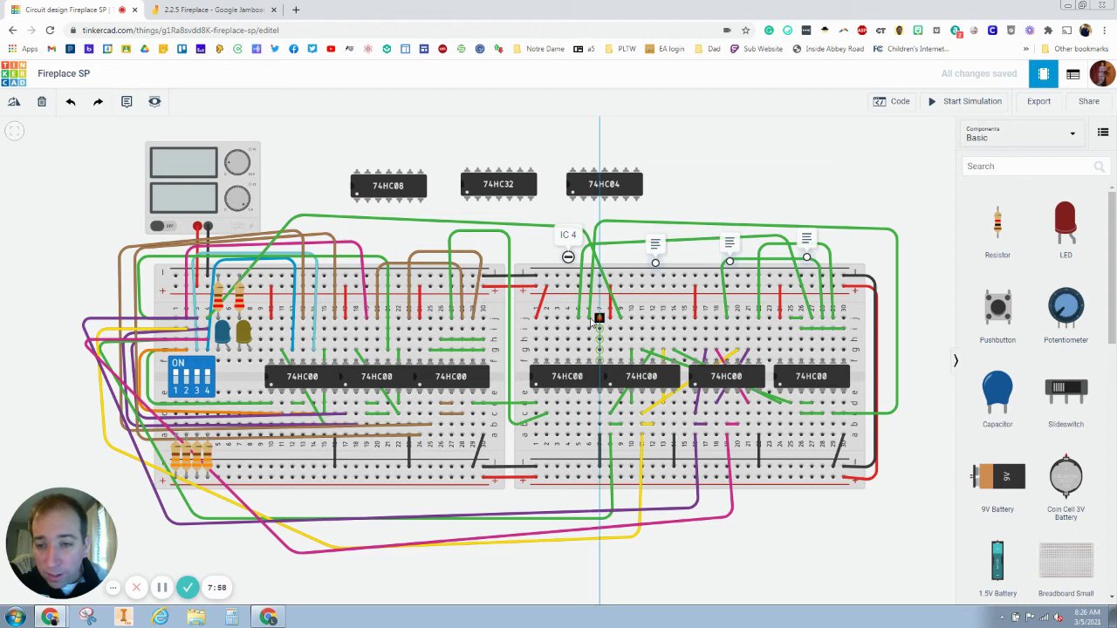
{"action": "left_click", "coordinate": [250, 361]}
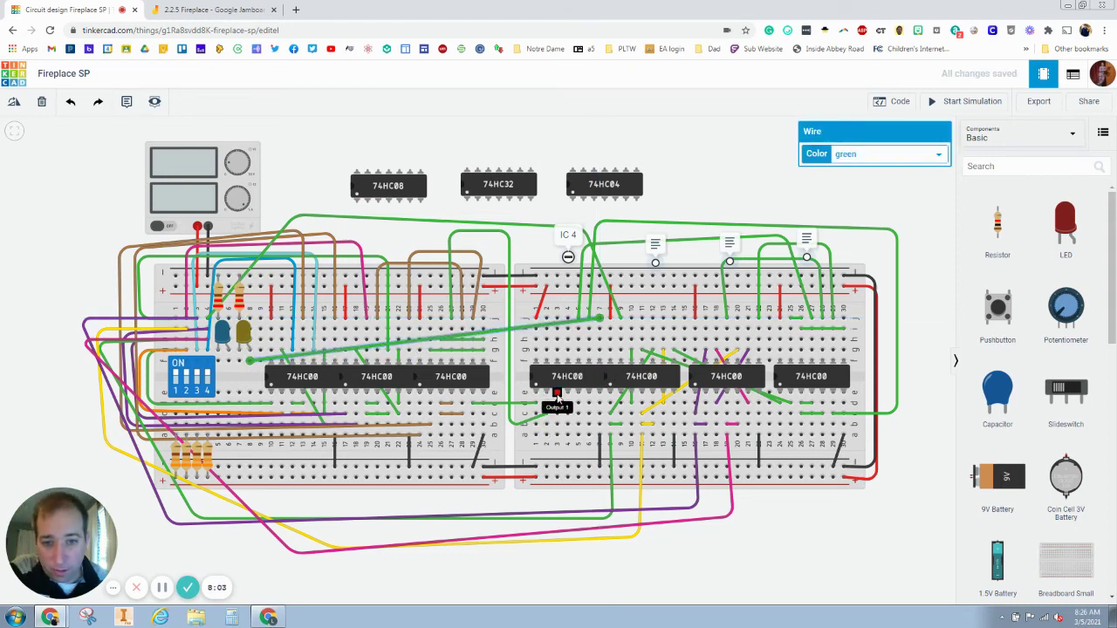
{"action": "left_click", "coordinate": [557, 404]}
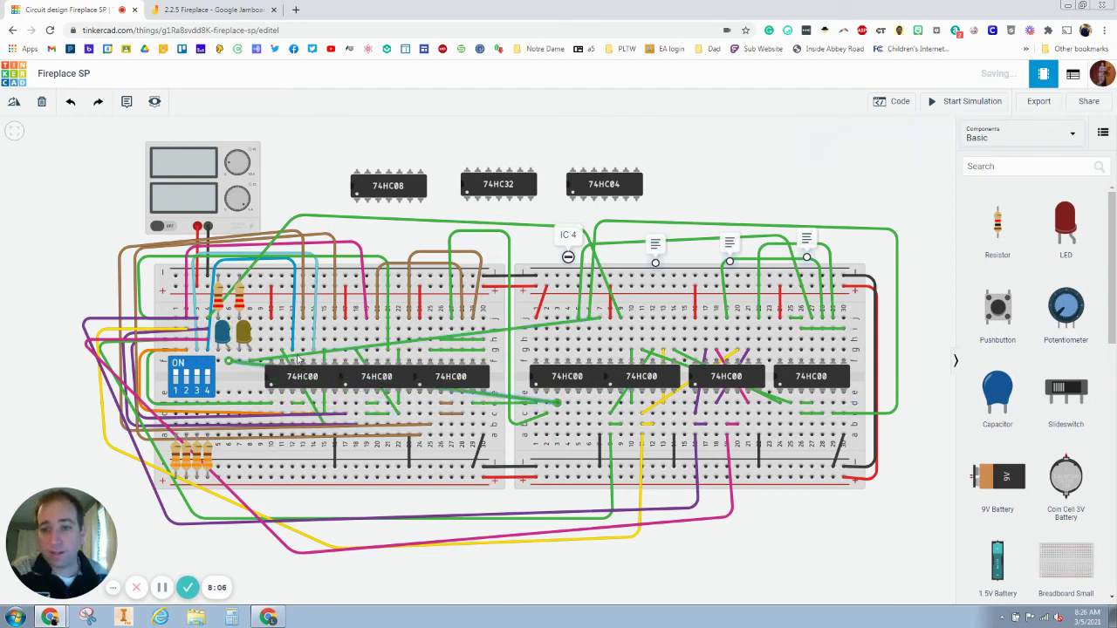
{"action": "left_click", "coordinate": [226, 365]}
Step: Review the emergency cutoff and fault indicator truth table in Jamboard, then return to the breadboard
{"action": "left_click", "coordinate": [181, 9]}
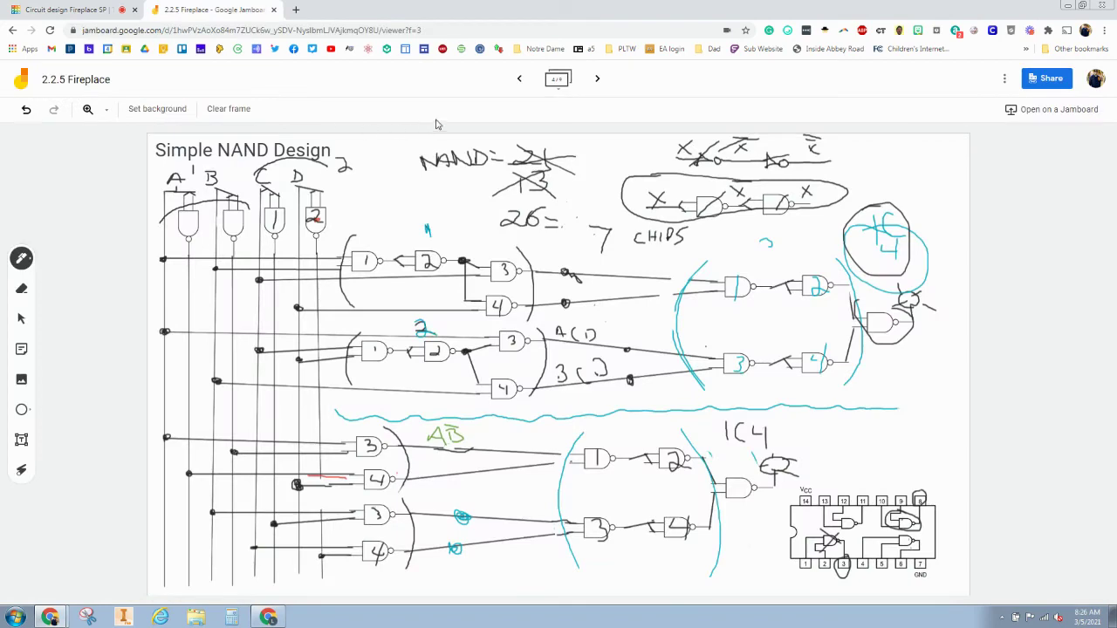
{"action": "left_click", "coordinate": [521, 79]}
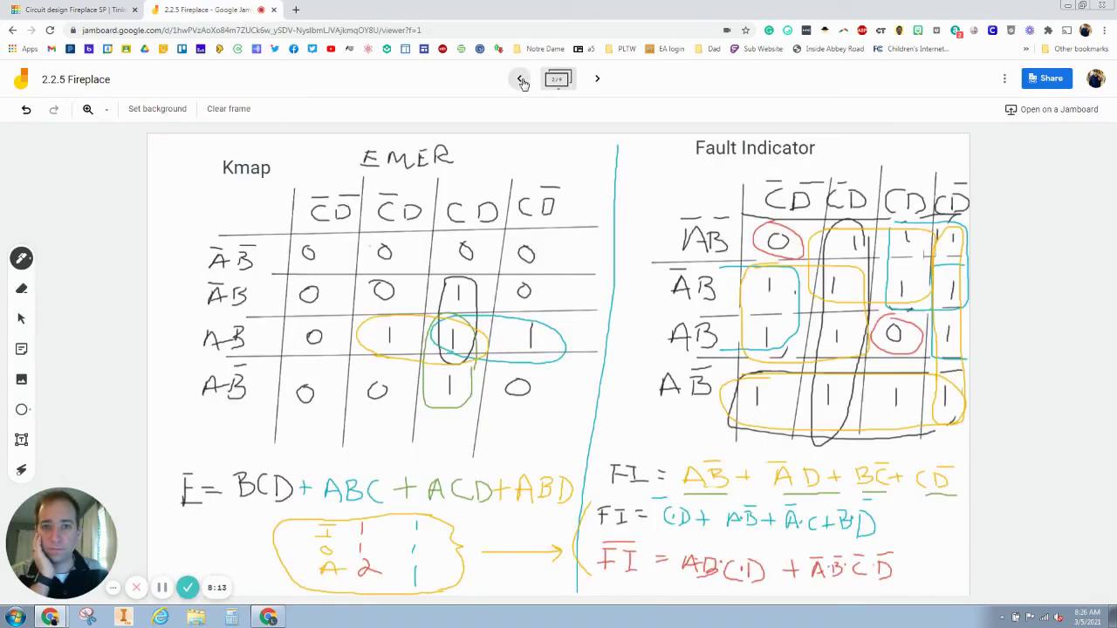
{"action": "left_click", "coordinate": [521, 80]}
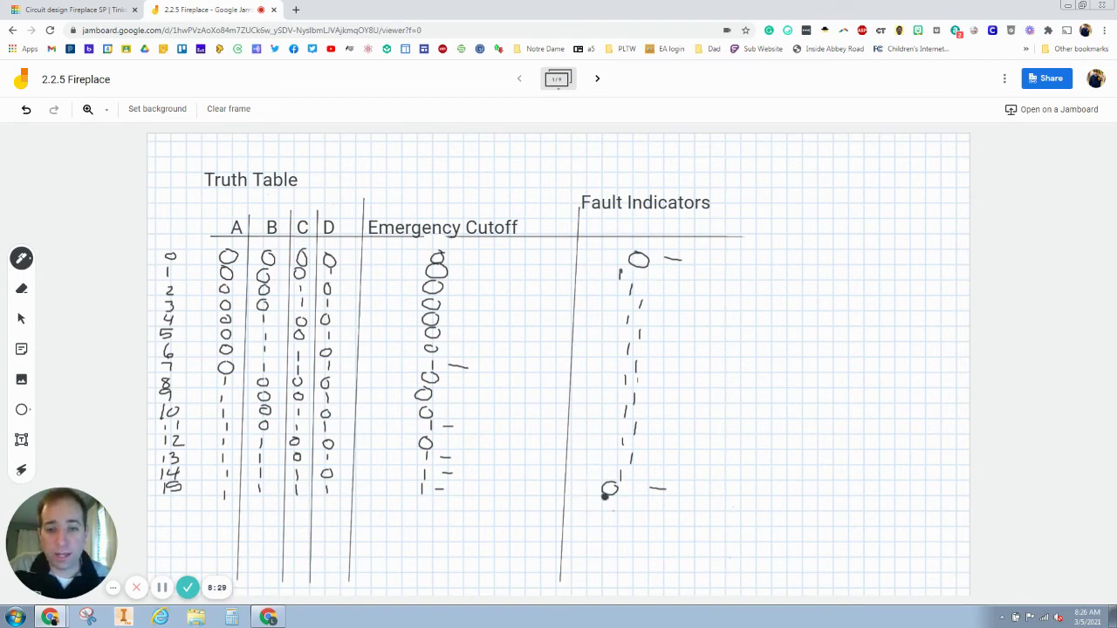
{"action": "left_click", "coordinate": [82, 9]}
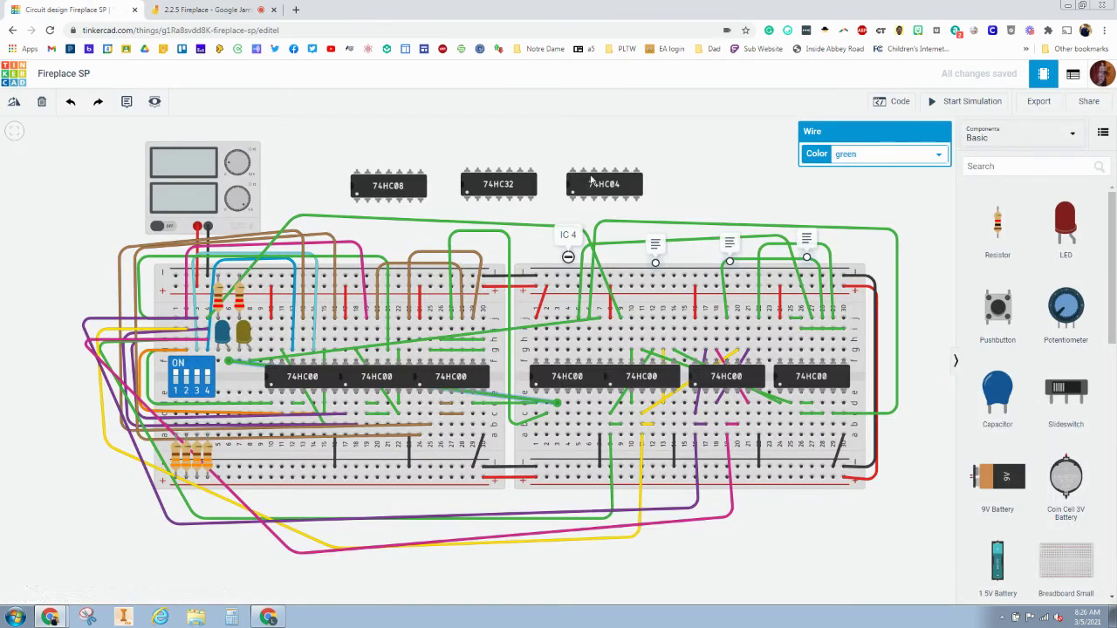
Step: Start the simulation and flip input switches 1 and 2 to test the LEDs
{"action": "left_click", "coordinate": [940, 101]}
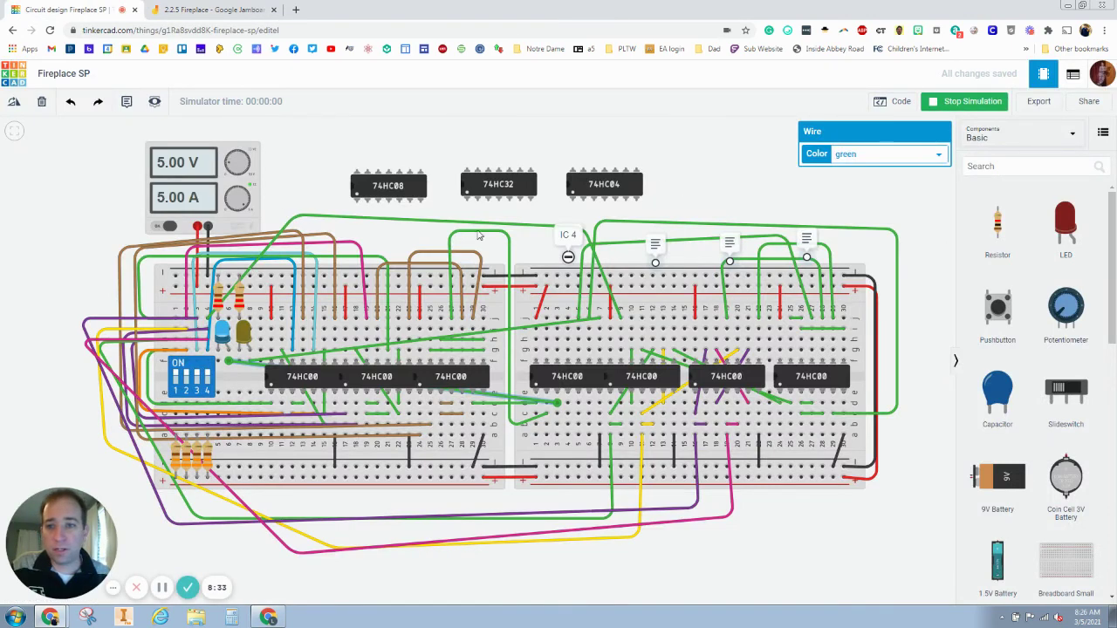
{"action": "left_click", "coordinate": [208, 373]}
{"action": "left_click", "coordinate": [199, 375]}
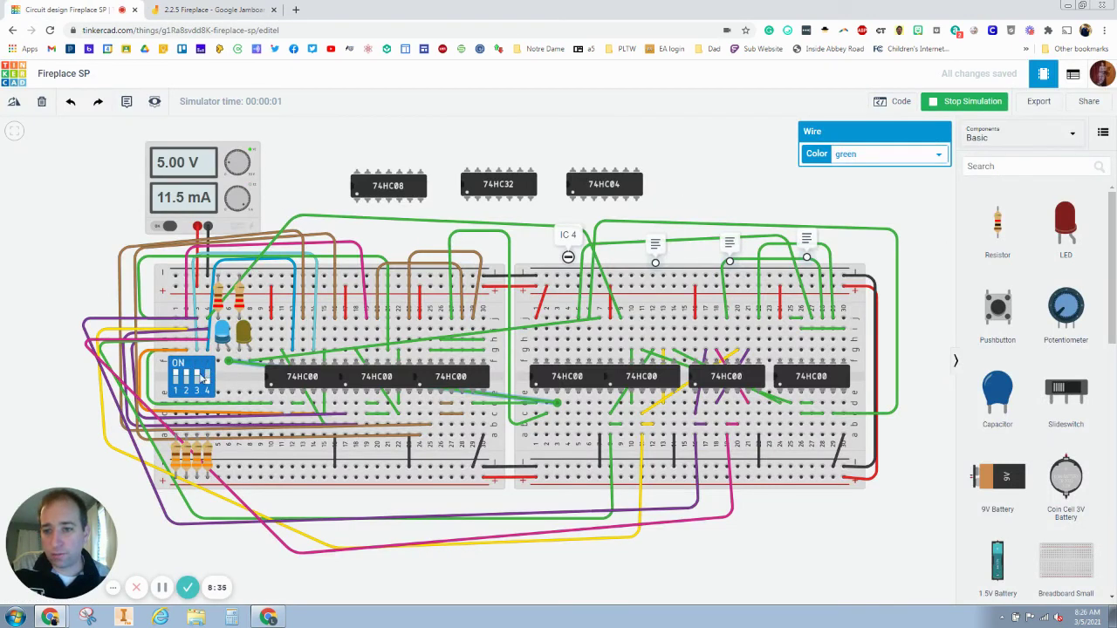
{"action": "left_click", "coordinate": [184, 377]}
{"action": "left_click", "coordinate": [174, 375]}
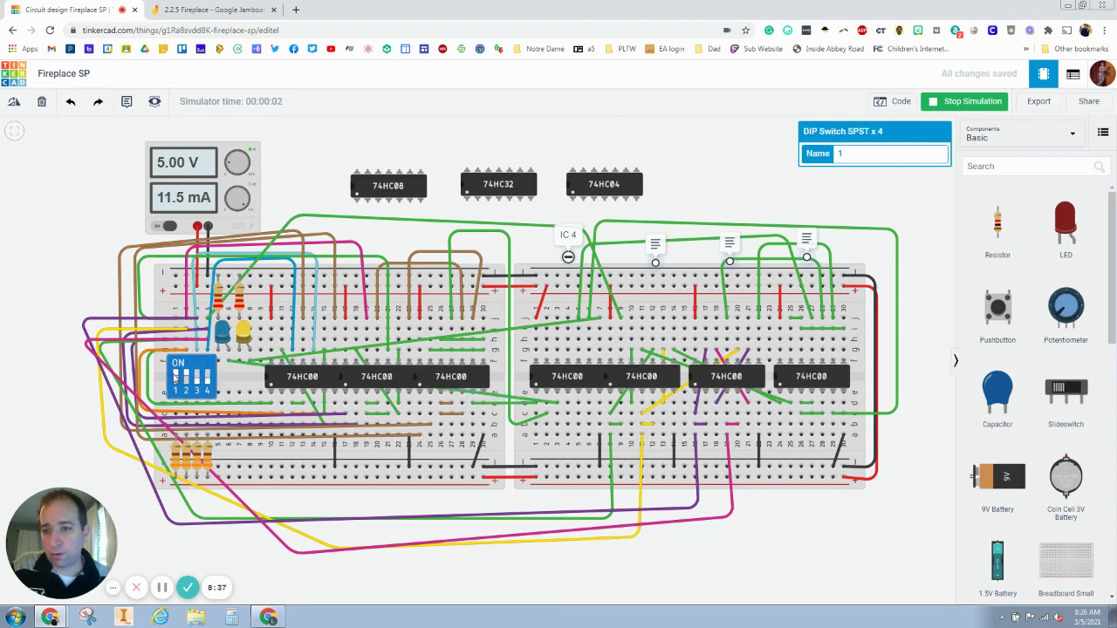
{"action": "left_click", "coordinate": [186, 377]}
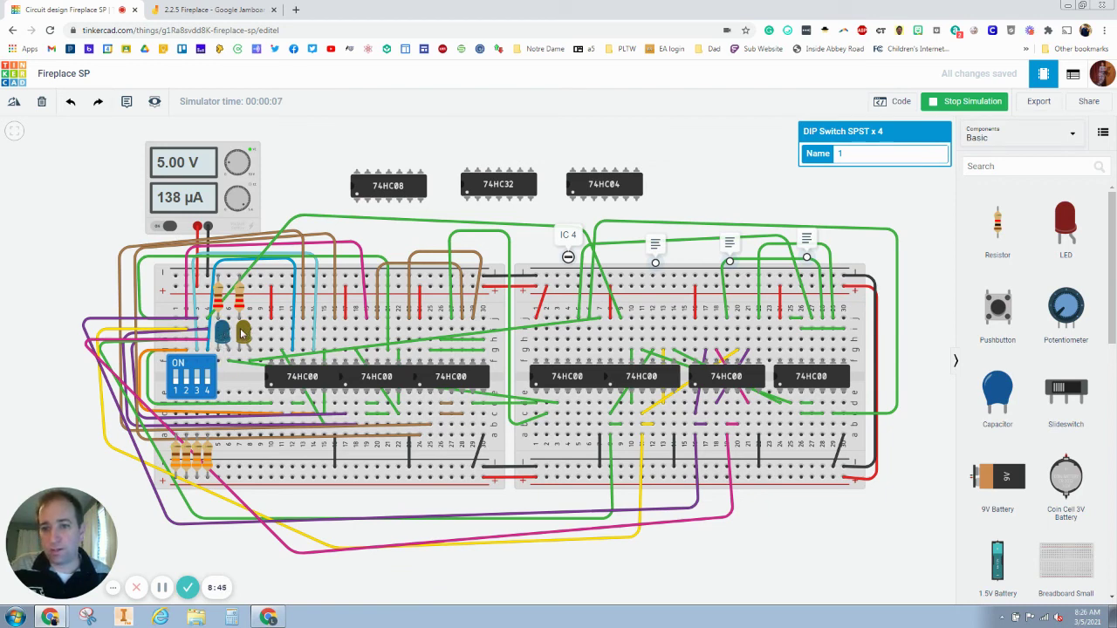
Step: Toggle input switch 4 on and off, then flip inputs to relight the yellow LED
{"action": "left_click", "coordinate": [210, 384]}
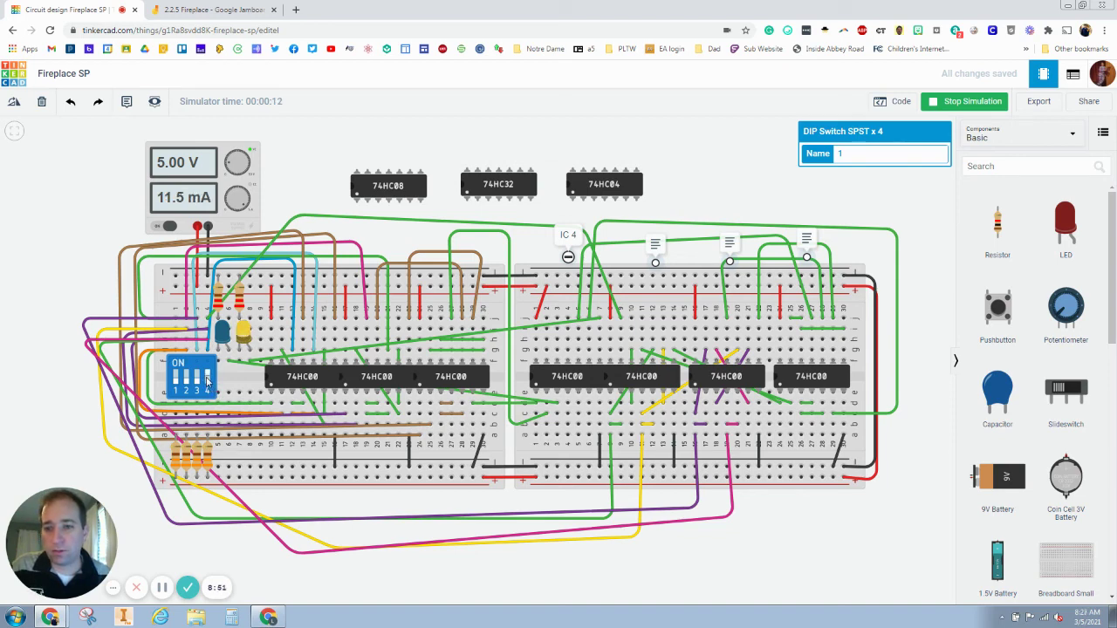
{"action": "left_click", "coordinate": [207, 381]}
{"action": "left_click", "coordinate": [207, 381]}
{"action": "left_click", "coordinate": [208, 381]}
{"action": "left_click", "coordinate": [196, 382]}
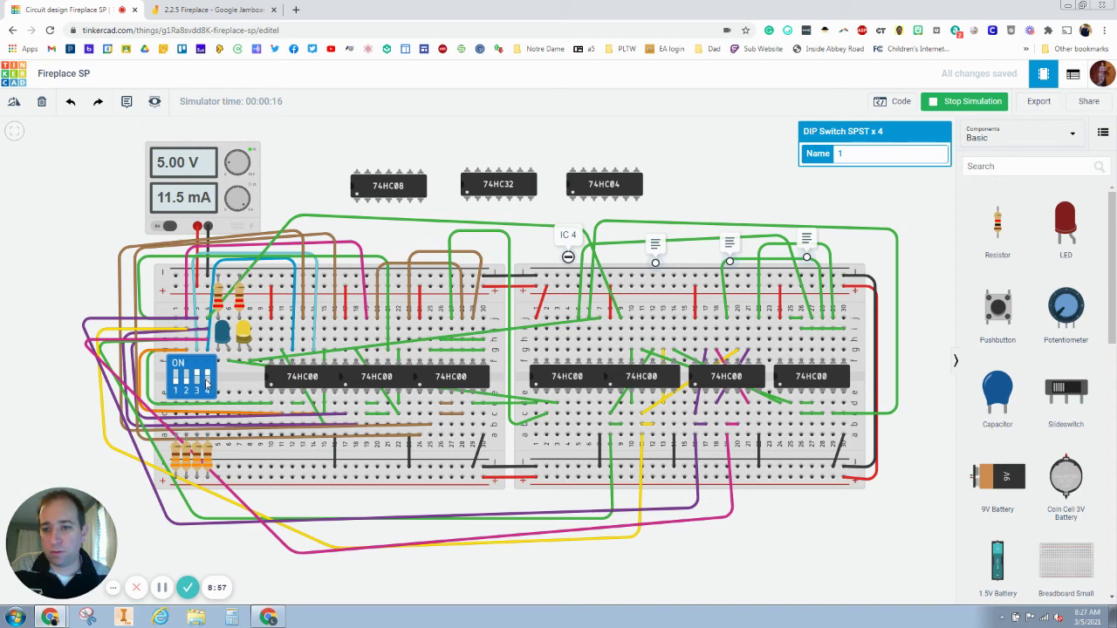
{"action": "left_click", "coordinate": [197, 377]}
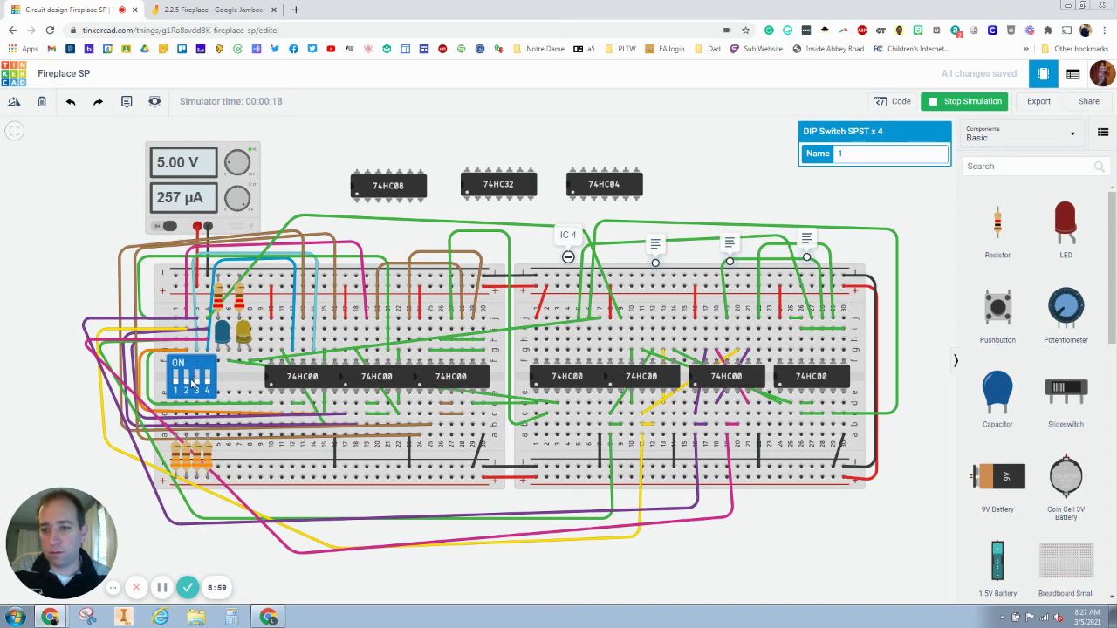
{"action": "left_click", "coordinate": [208, 385]}
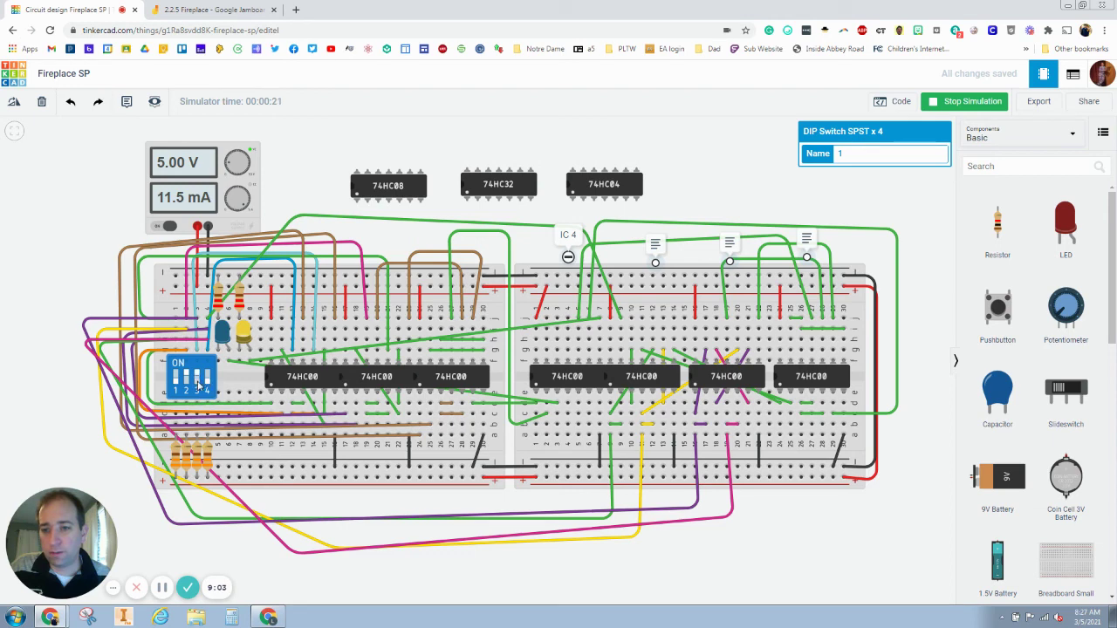
Step: Flip inputs to light and darken the blue LED and recheck the yellow LED
{"action": "left_click", "coordinate": [208, 377]}
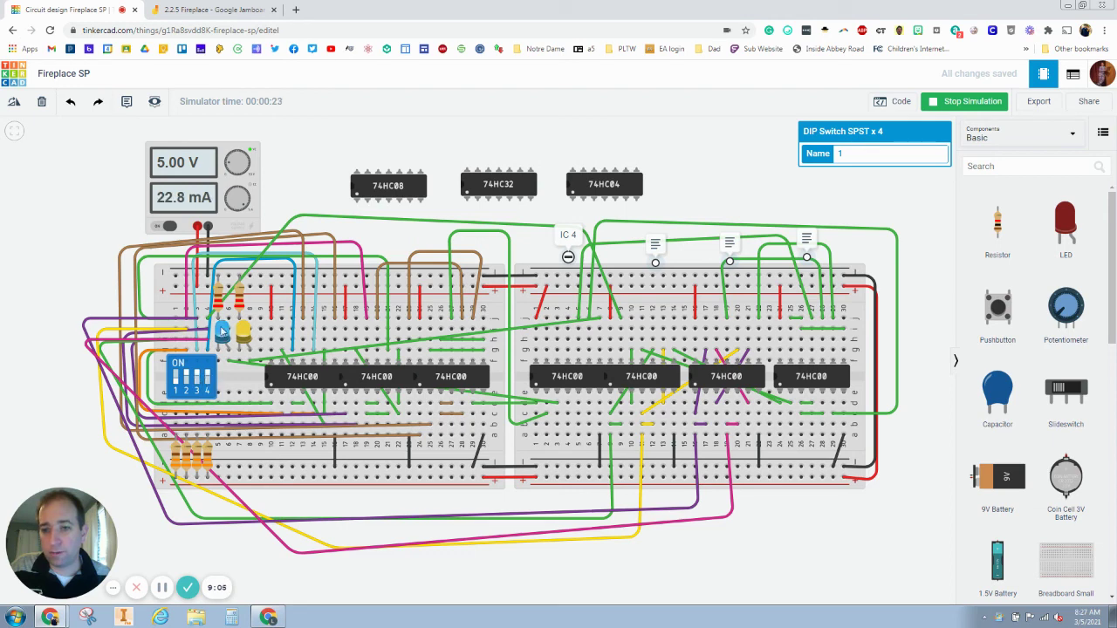
{"action": "left_click", "coordinate": [198, 376]}
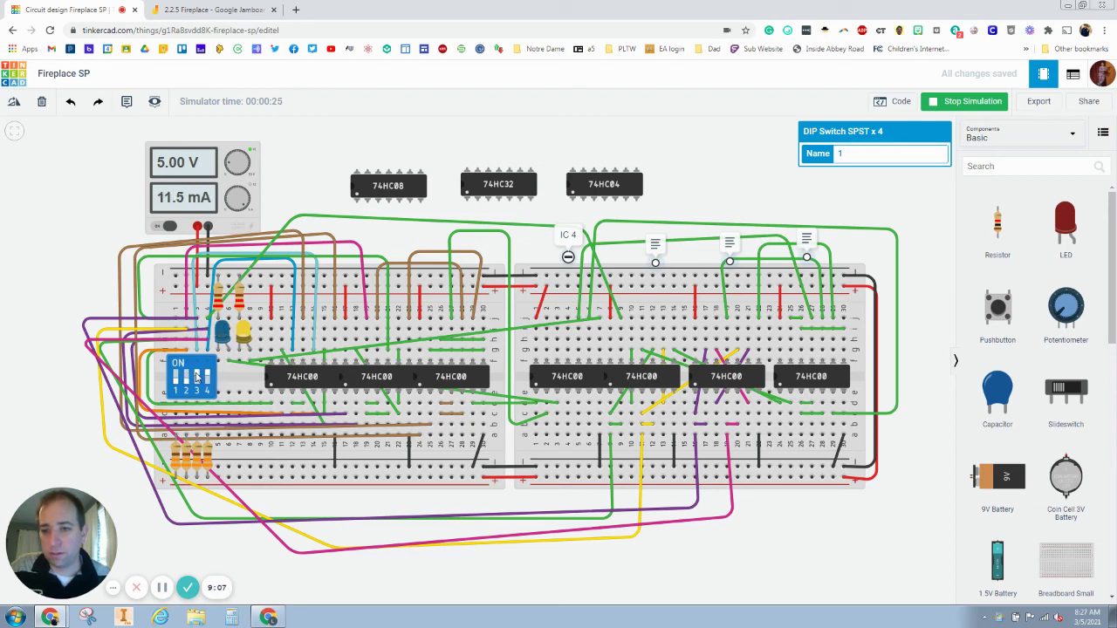
{"action": "left_click", "coordinate": [208, 377]}
{"action": "left_click", "coordinate": [207, 381]}
{"action": "left_click", "coordinate": [199, 381]}
{"action": "left_click", "coordinate": [208, 381]}
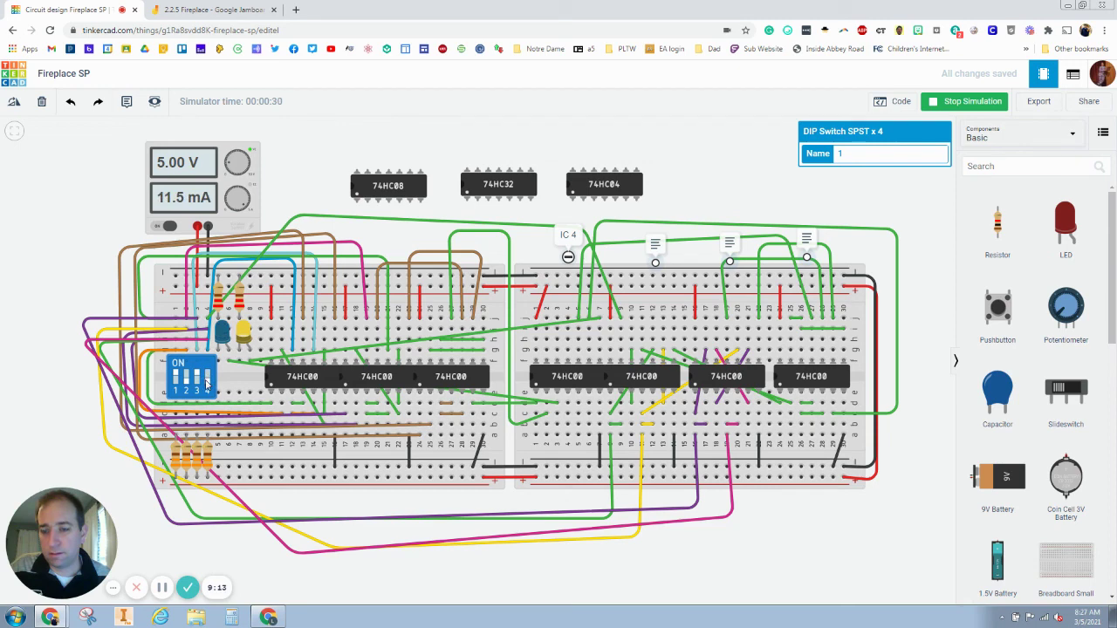
Step: Keep toggling inputs to switch the blue LED on and off, with the supply reading 11.5 mA
{"action": "left_click", "coordinate": [207, 384]}
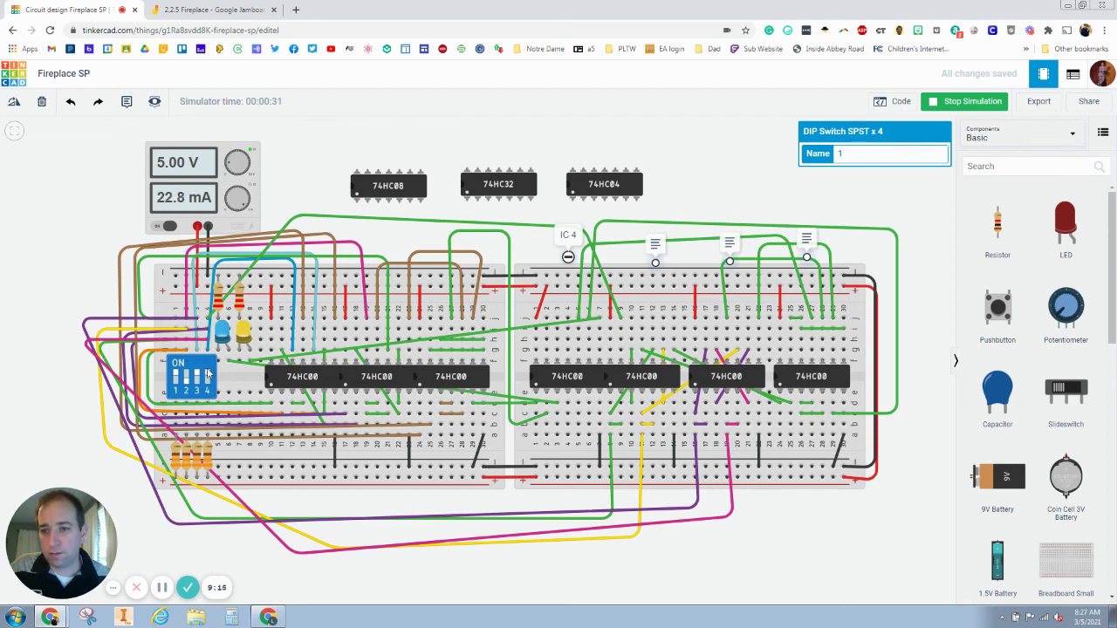
{"action": "left_click", "coordinate": [206, 377]}
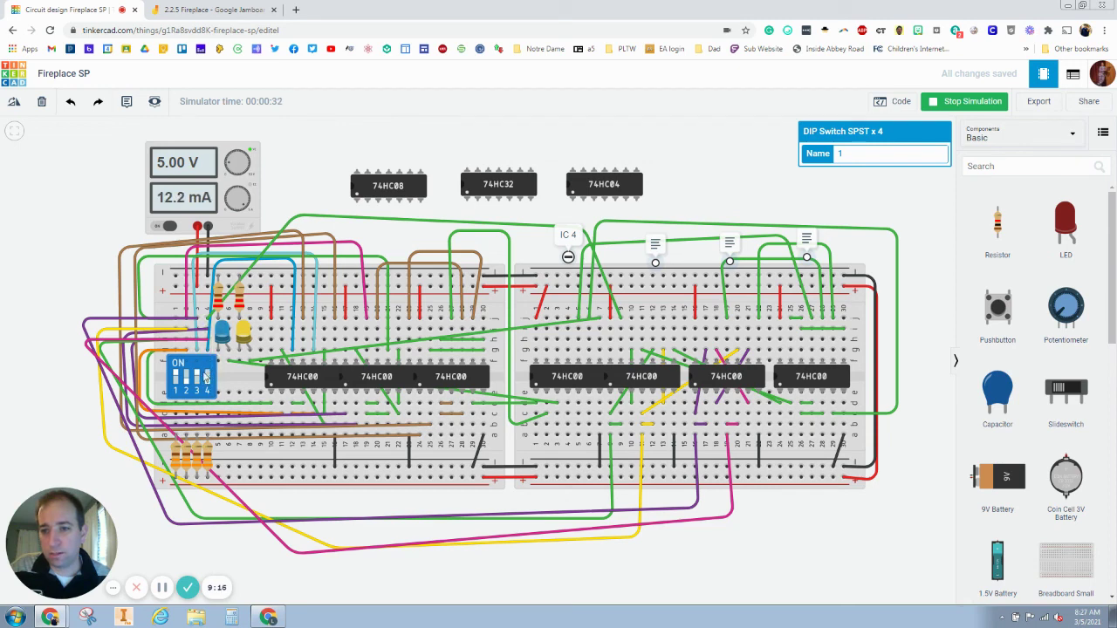
{"action": "left_click", "coordinate": [208, 382]}
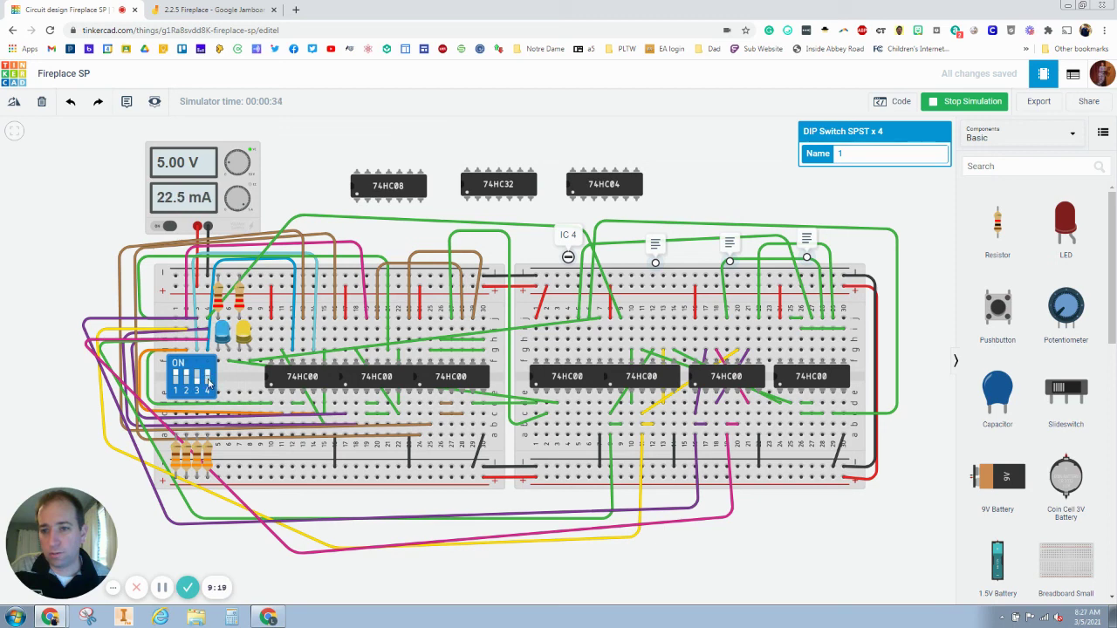
{"action": "left_click", "coordinate": [209, 382]}
{"action": "left_click", "coordinate": [199, 384]}
{"action": "left_click", "coordinate": [208, 383]}
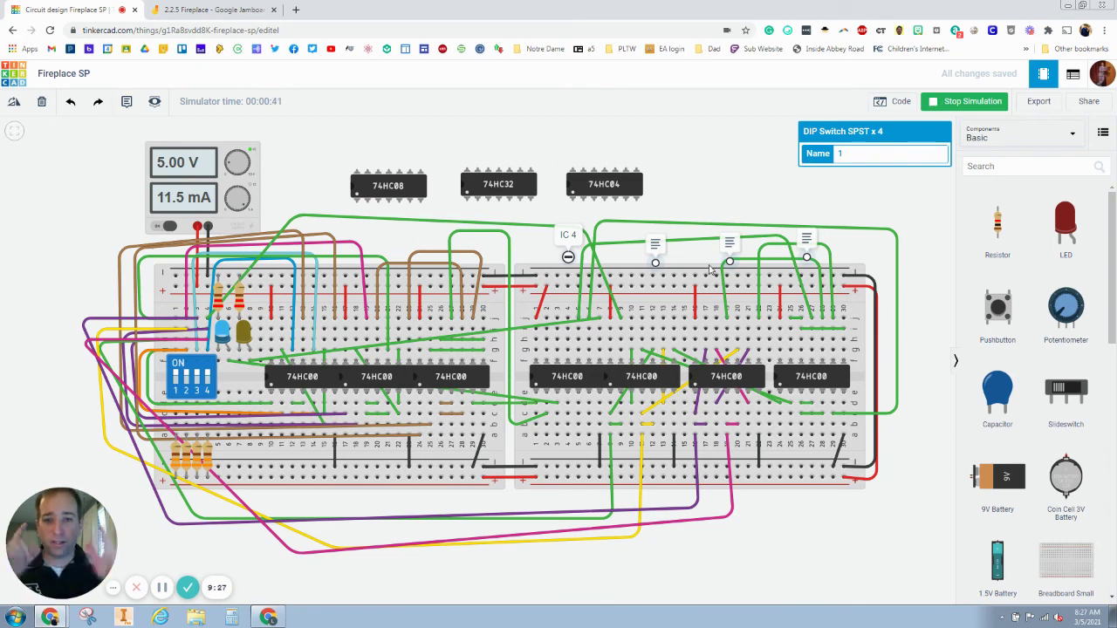
Step: Copy the Fireplace SP design's Invite people collaboration link and close the dialog
{"action": "left_click", "coordinate": [1089, 101]}
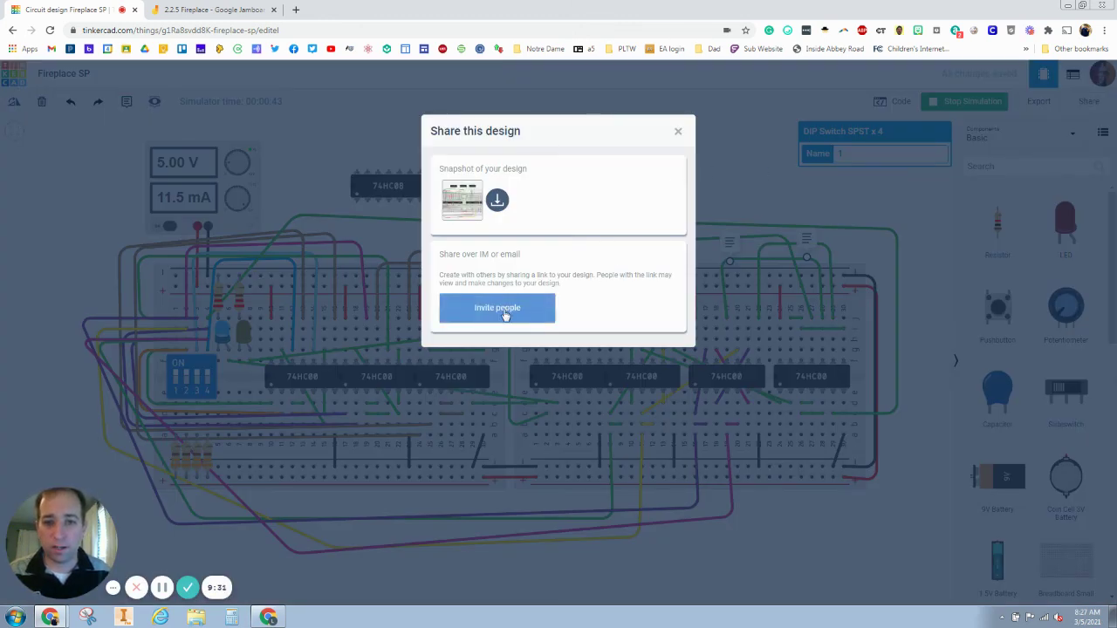
{"action": "left_click", "coordinate": [514, 315]}
{"action": "left_click", "coordinate": [661, 194]}
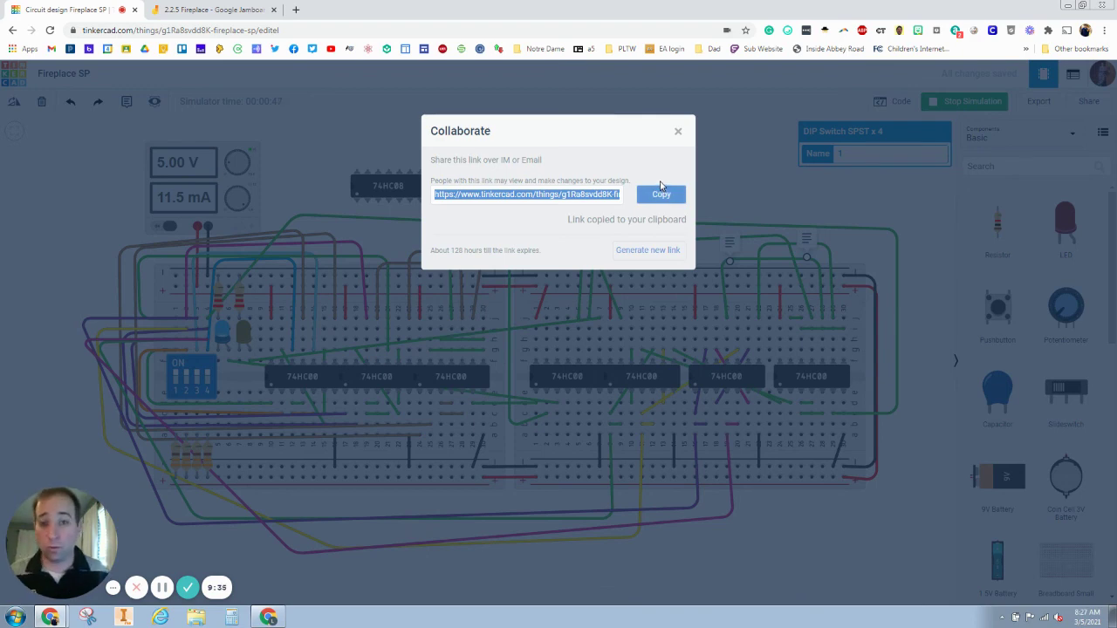
{"action": "left_click", "coordinate": [677, 131]}
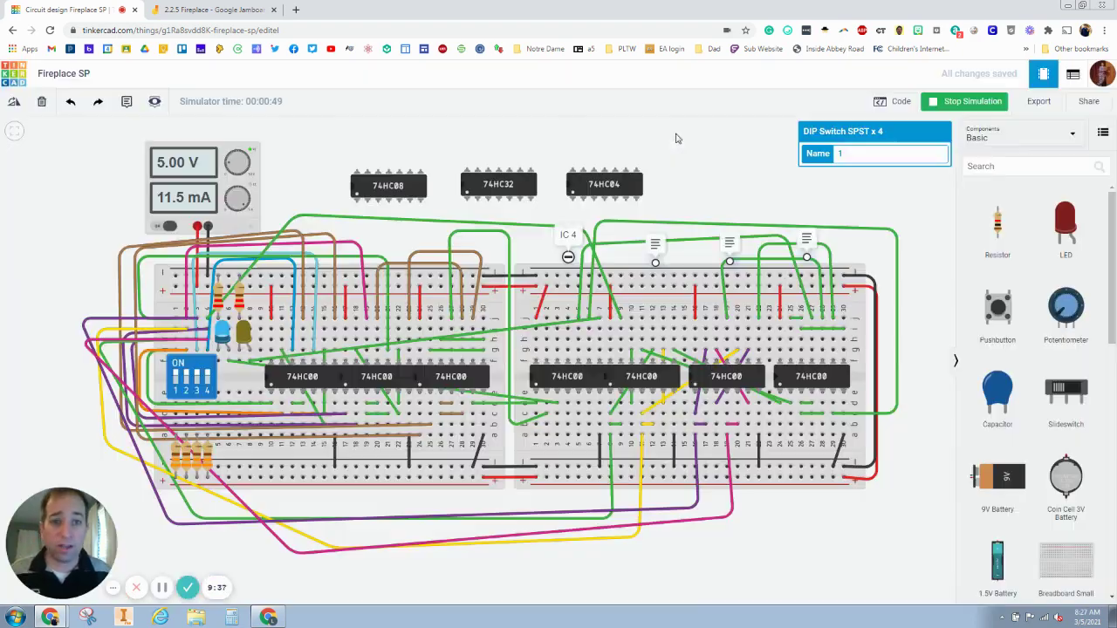